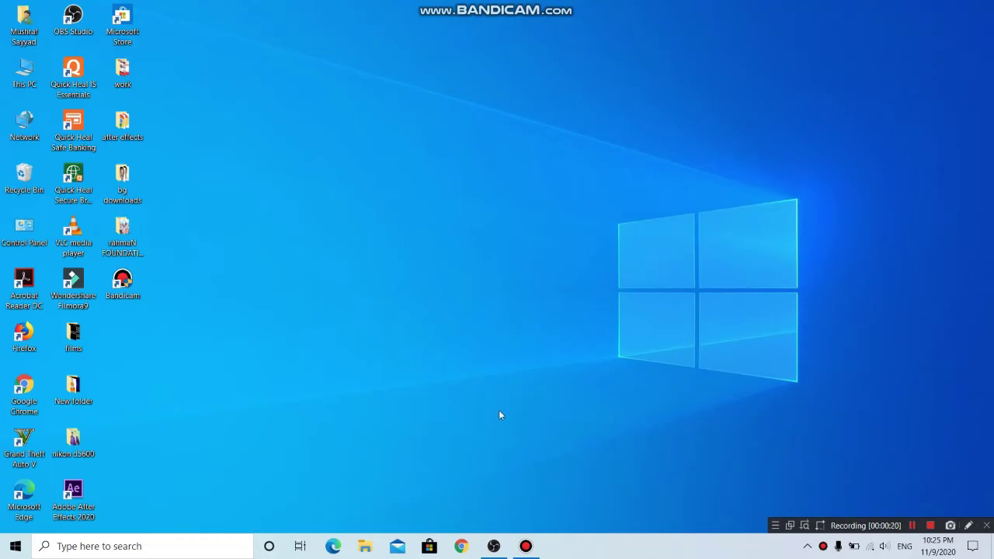
- Open Google Chrome and go to the amazon.in website
left_click(462, 546)
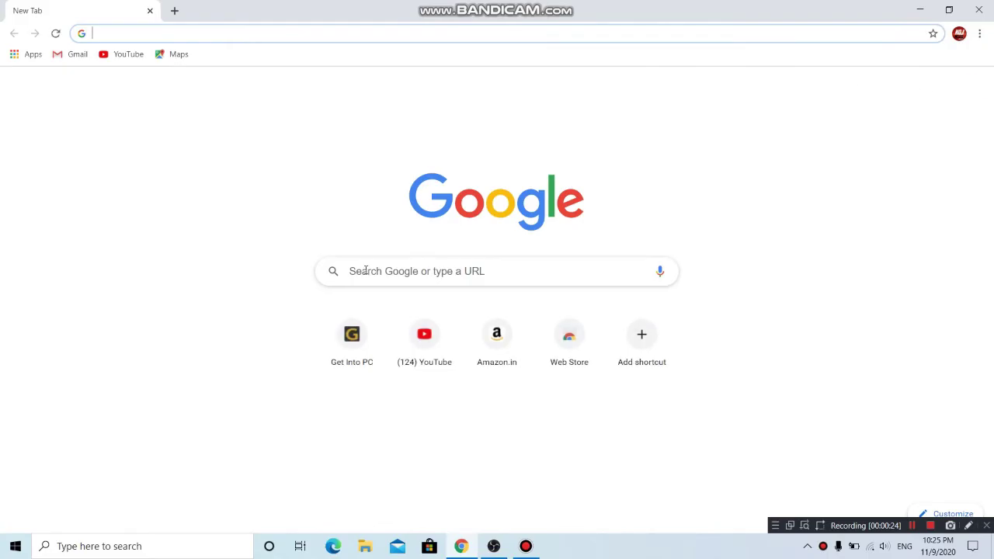
left_click(366, 272)
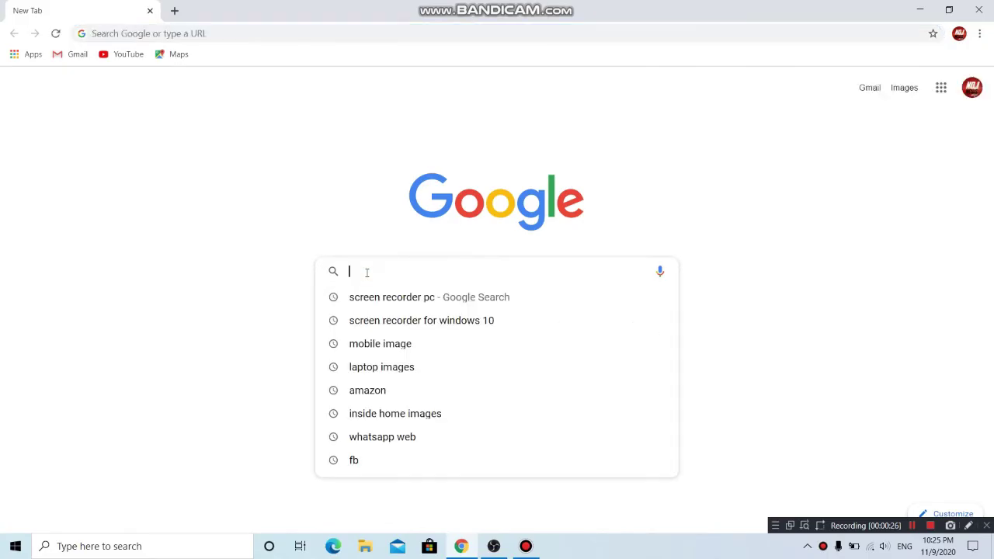
type("amza")
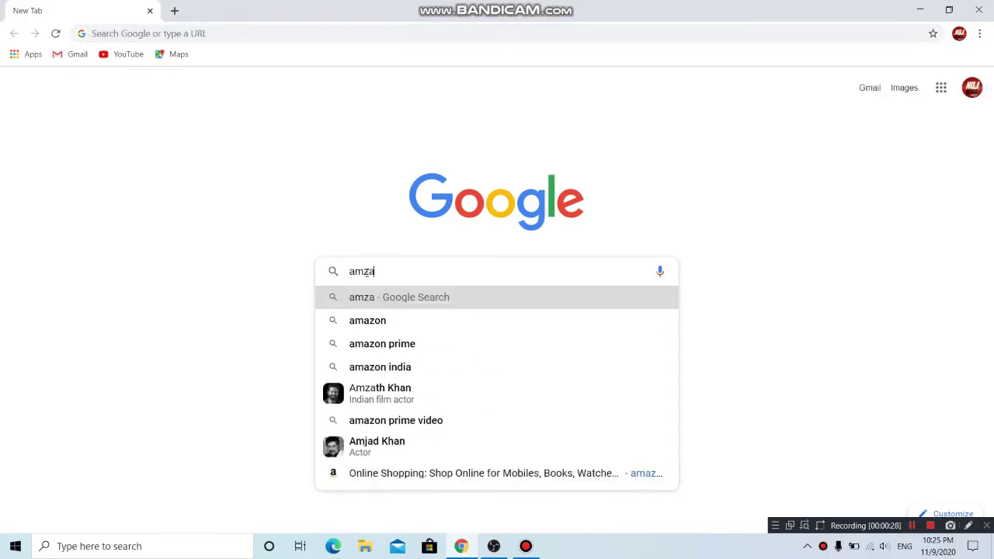
key("BackSpace")
key("BackSpace")
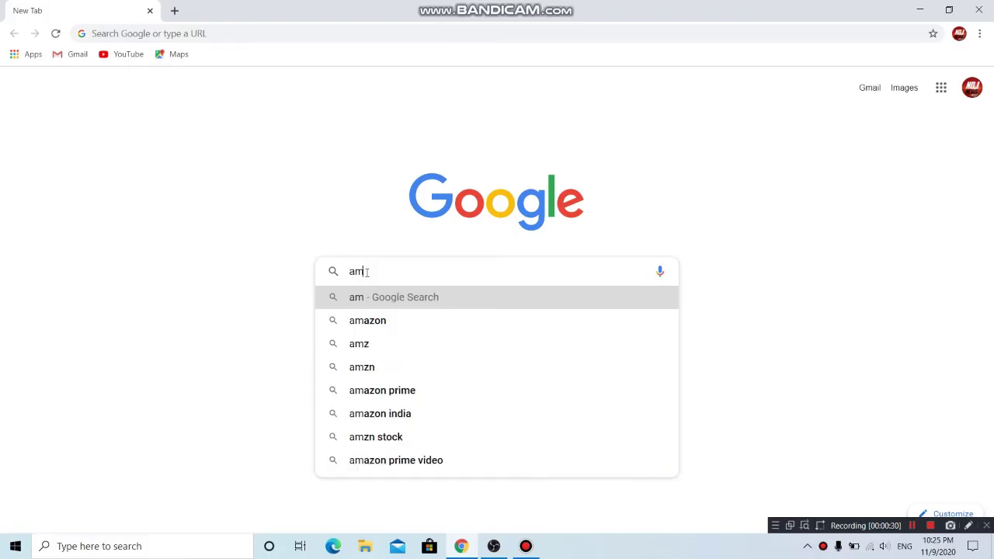
type("azopn")
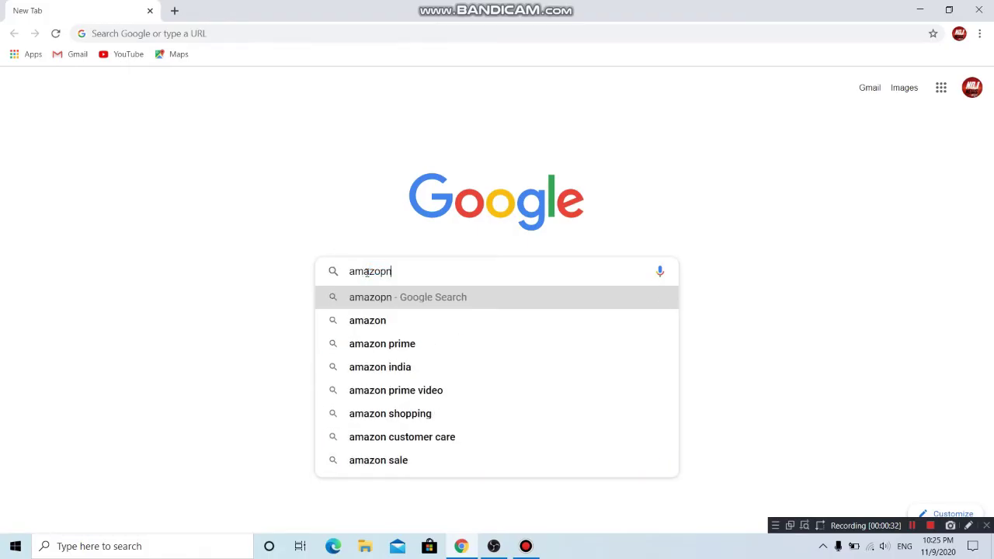
key("BackSpace")
key("BackSpace")
type("n.")
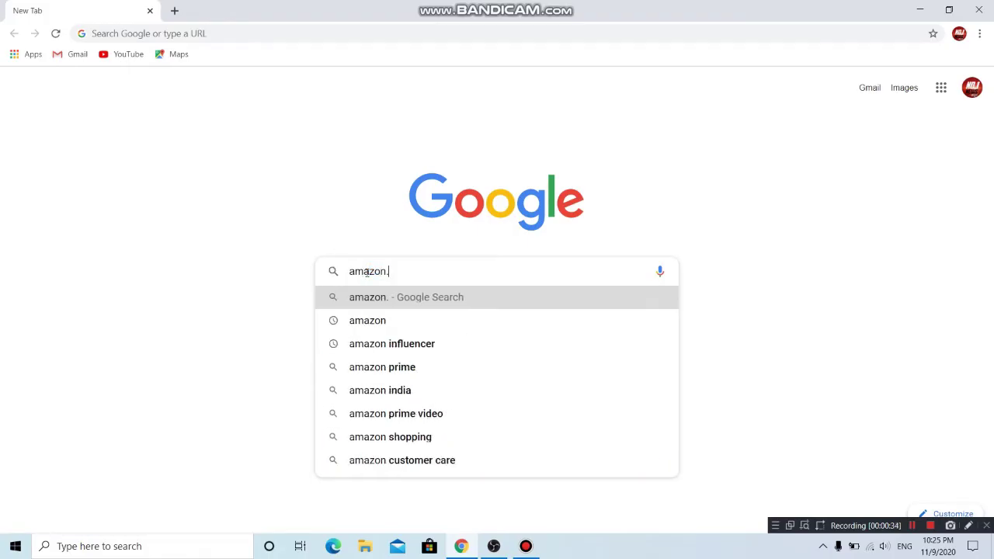
type("in")
key("Return")
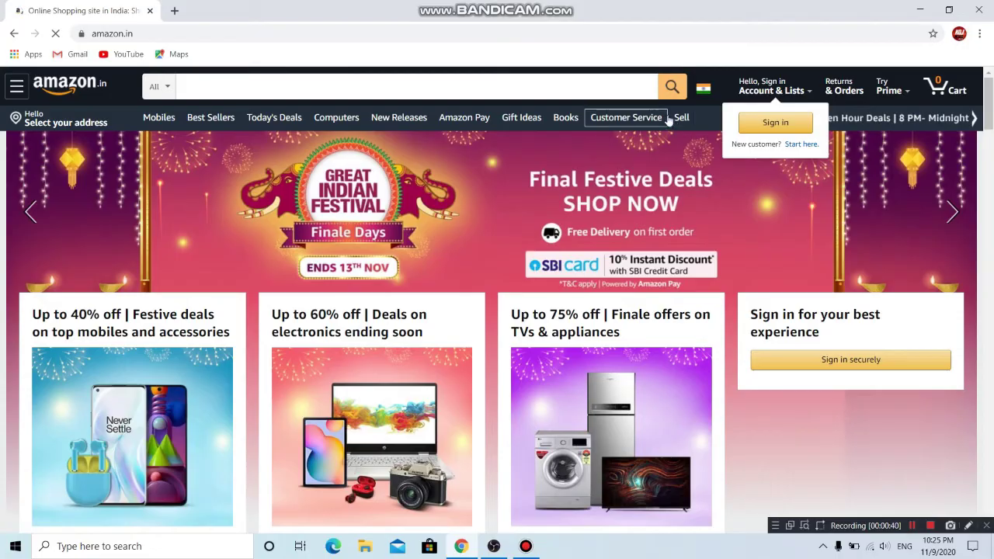
- Open the Amazon sign-in page and submit the account's e-mail address to continue
left_click(746, 127)
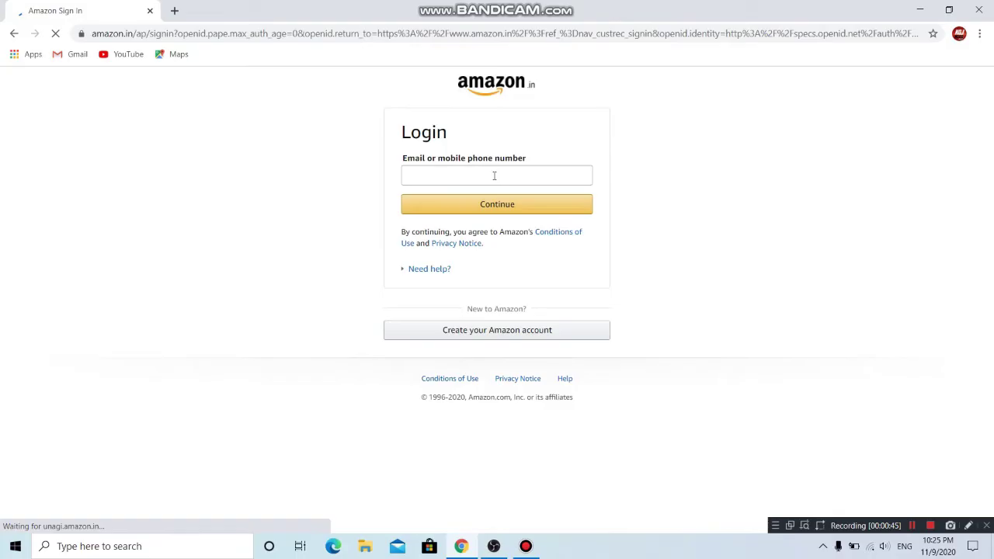
left_click(493, 174)
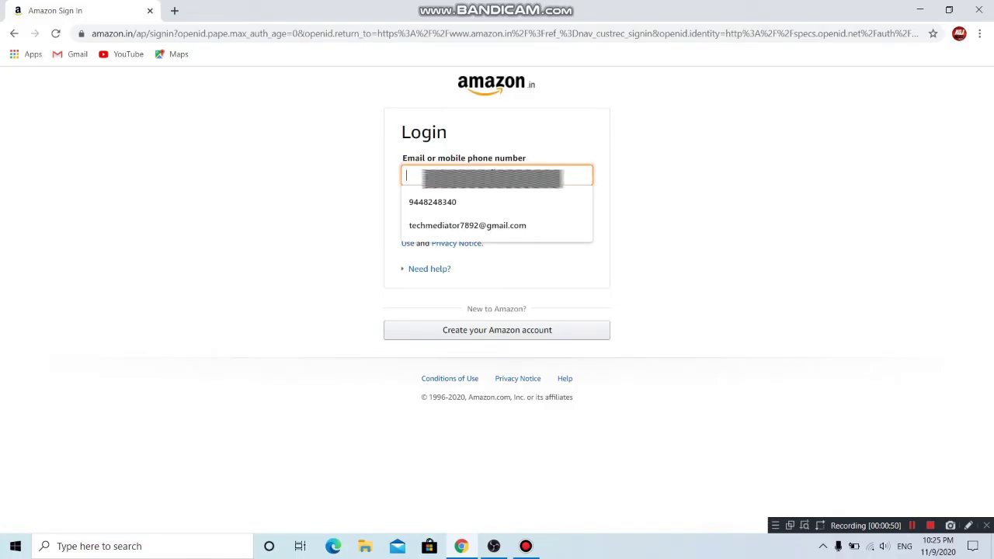
key("Down")
key("Down")
key("Return")
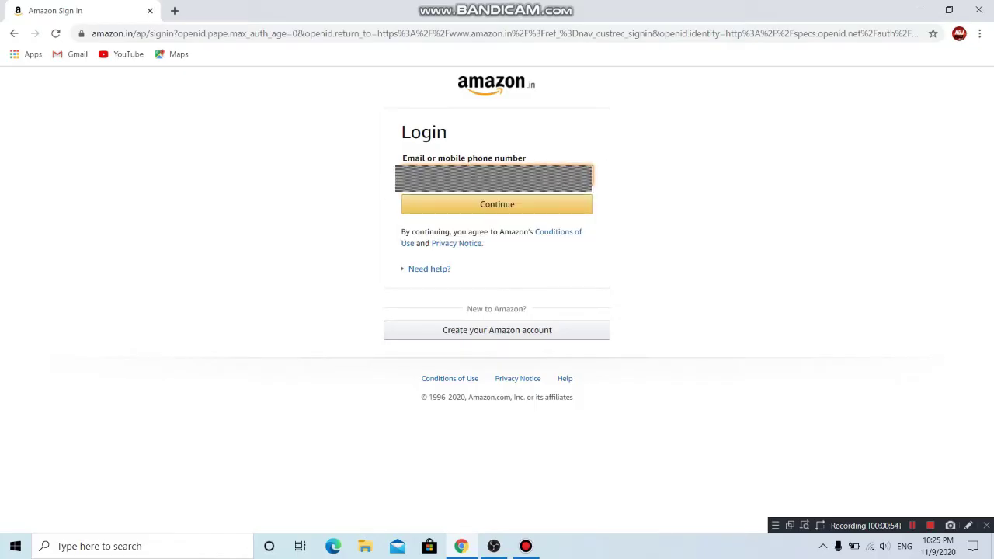
left_click(497, 204)
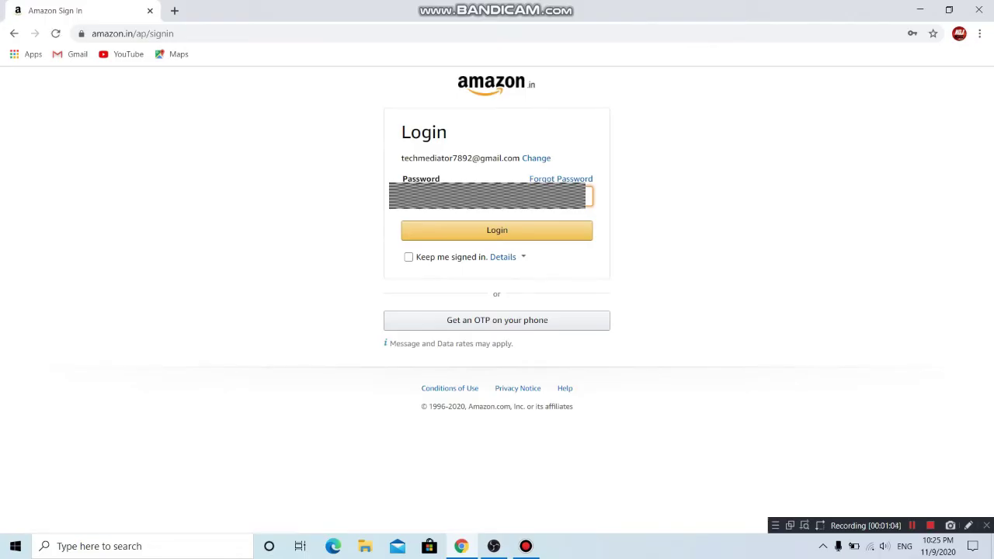
- Log in with the account password and decline saving it in the browser
left_click(477, 232)
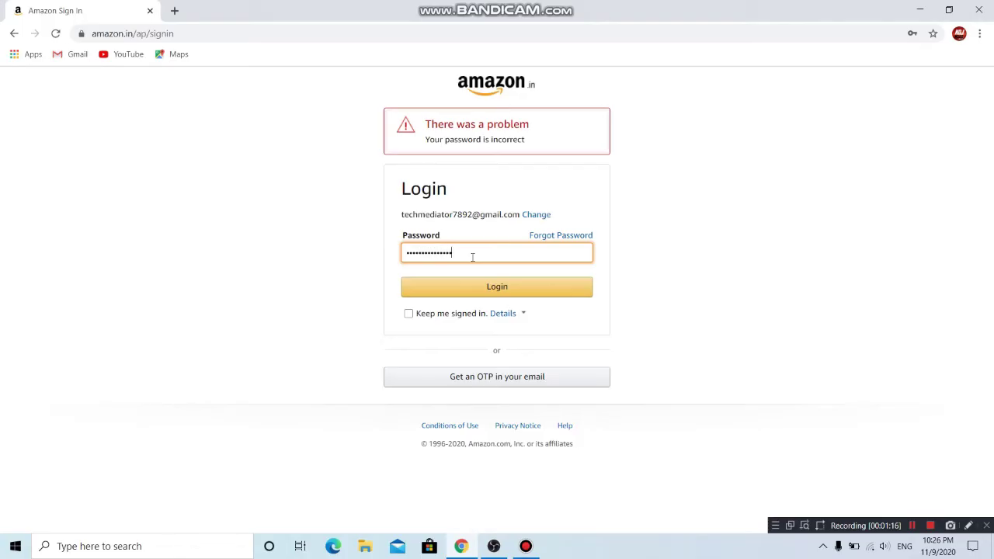
key("Return")
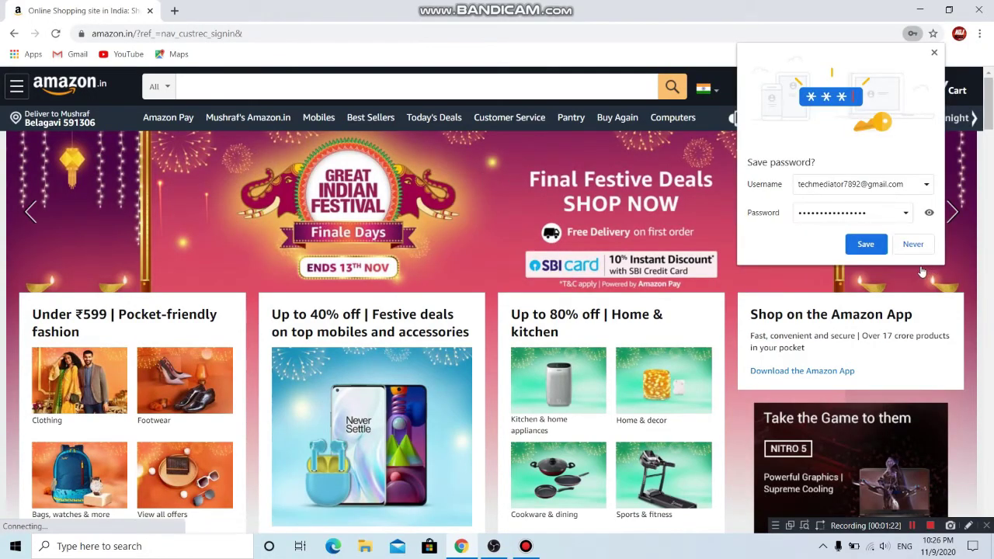
left_click(913, 245)
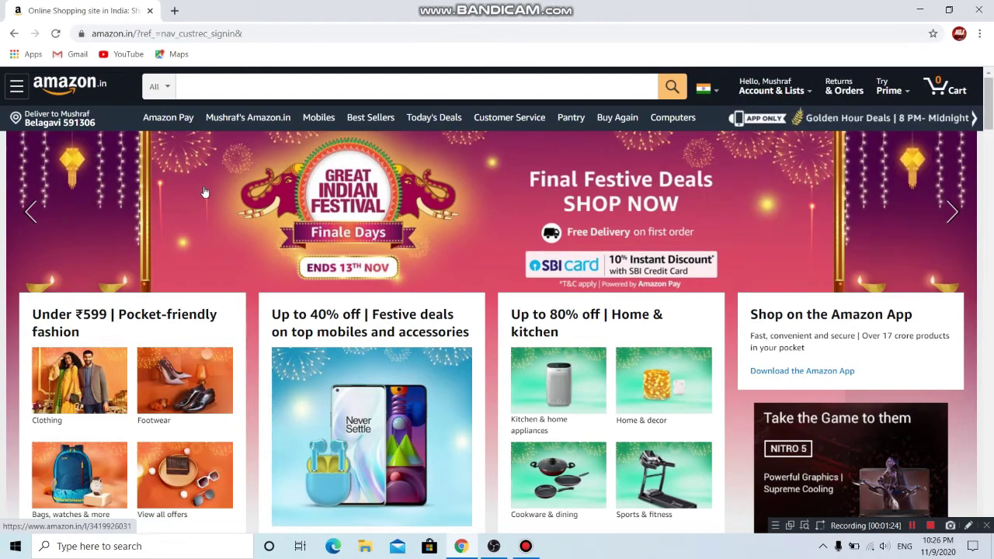
- Locate the Make Money with Us links in the footer of the Amazon home page
scroll(435, 203, "down", 2)
scroll(433, 205, "up", 2)
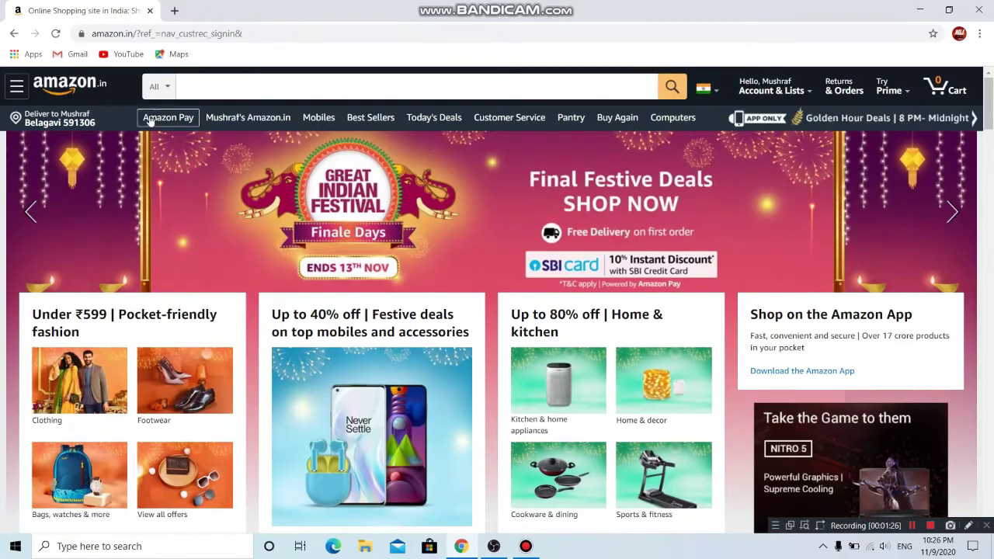
scroll(520, 232, "down", 6)
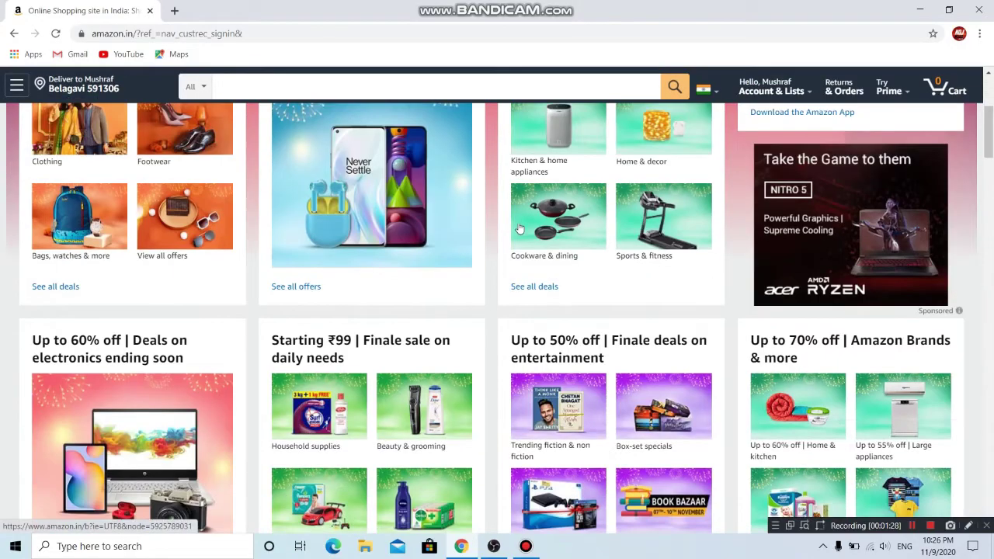
scroll(519, 227, "down", 18)
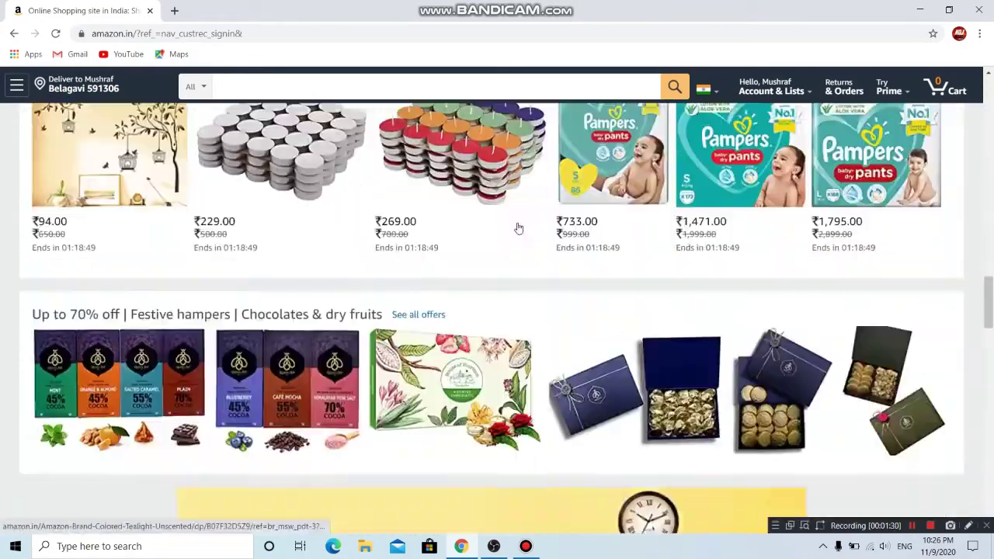
scroll(519, 227, "down", 20)
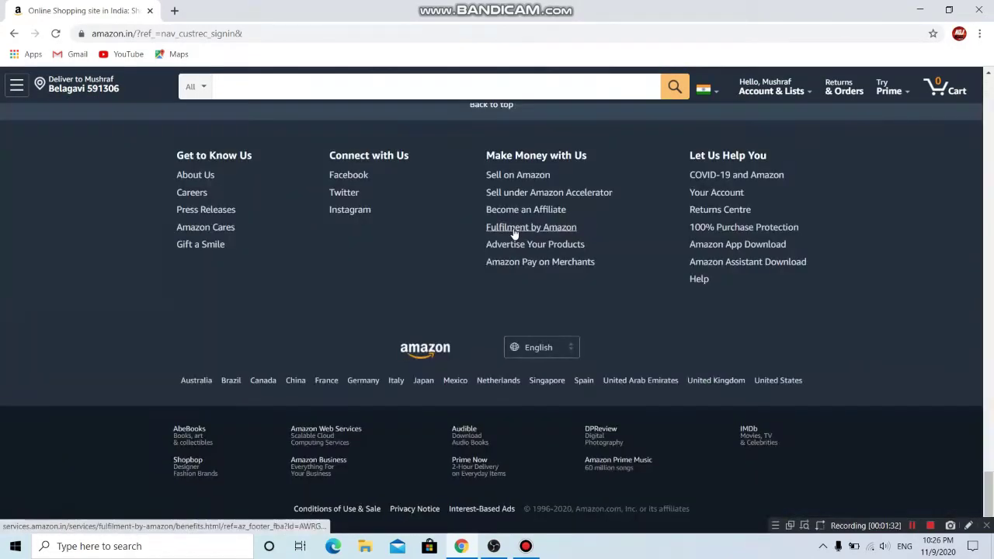
scroll(544, 334, "down", 2)
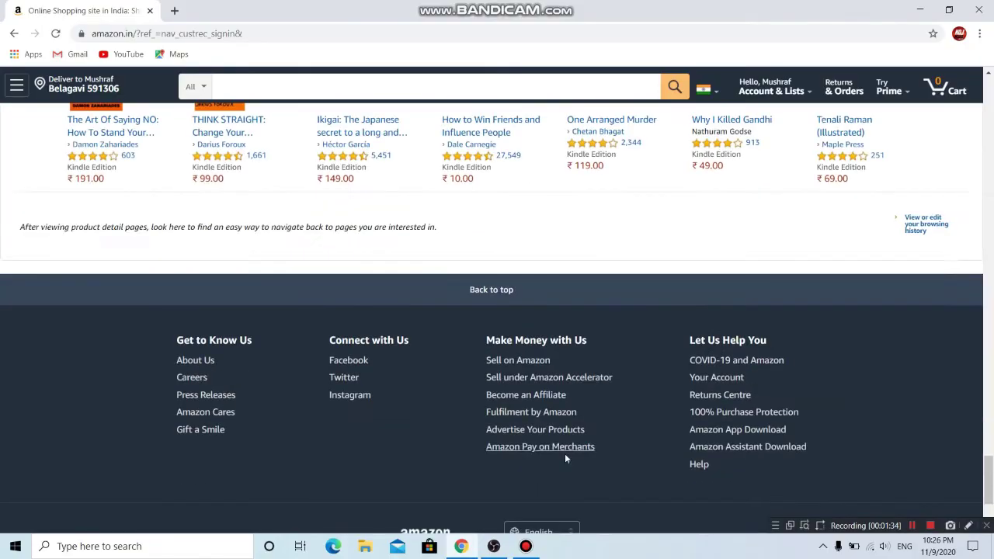
- Outline the Become an Affiliate footer link with a red rectangle and undo the outline
left_click(968, 526)
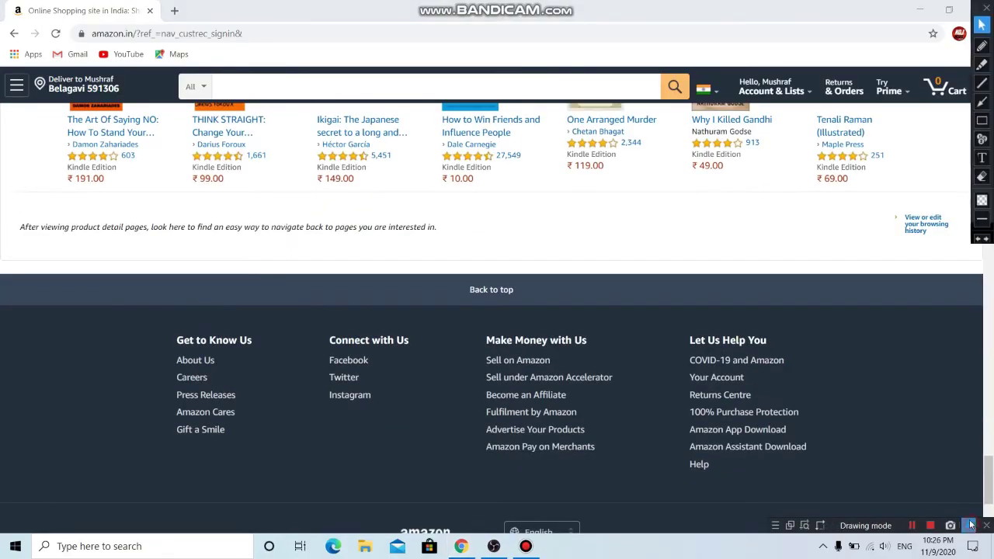
left_click(981, 120)
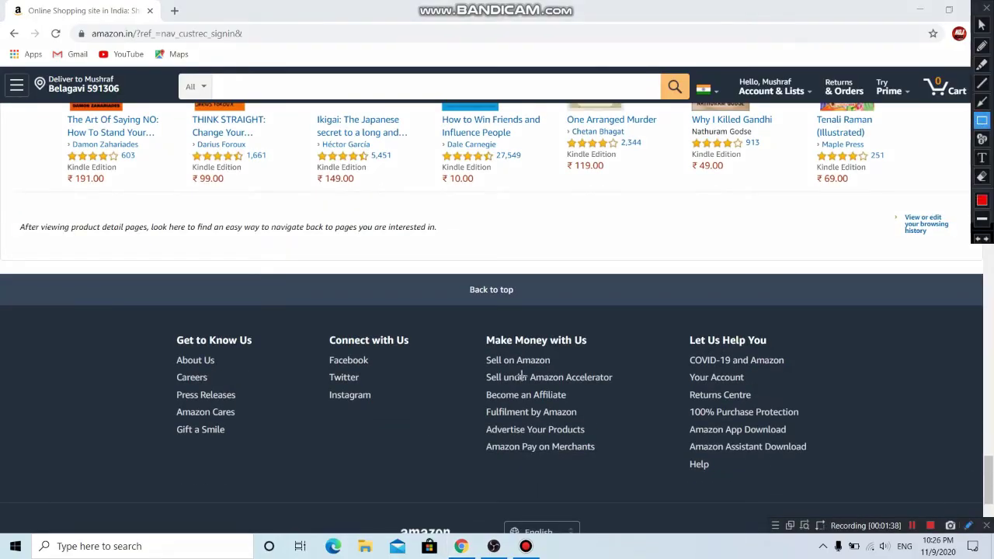
left_click_drag(474, 389, 579, 402)
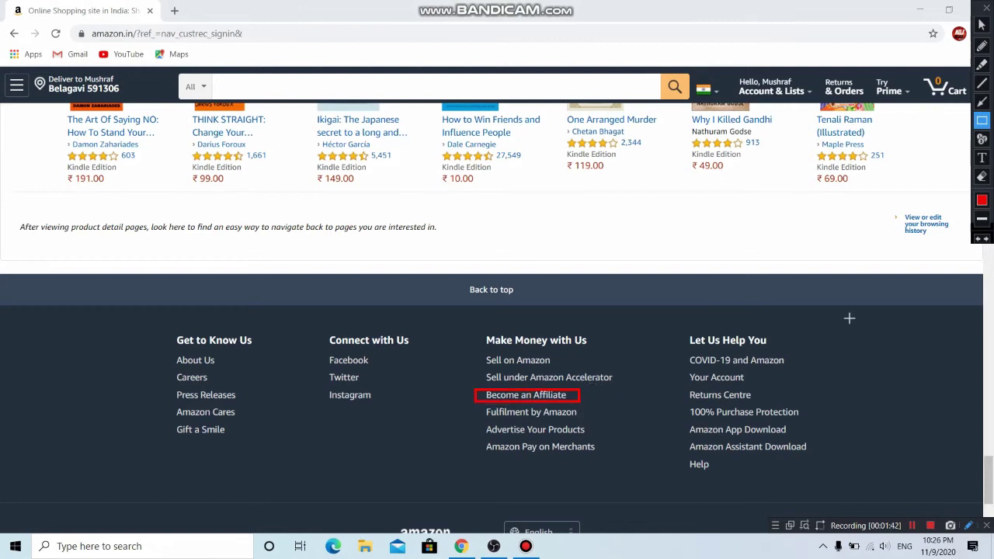
key("ctrl+z")
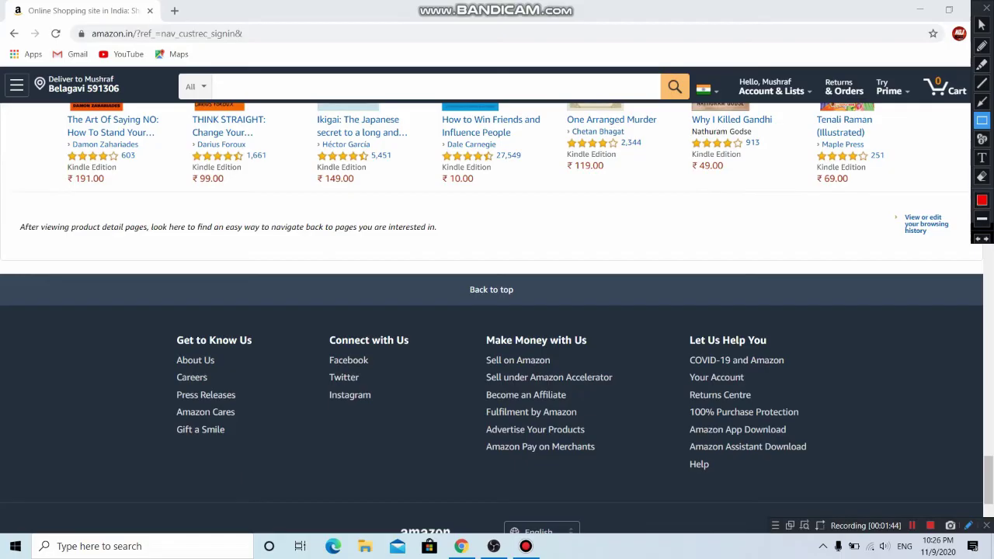
left_click(981, 25)
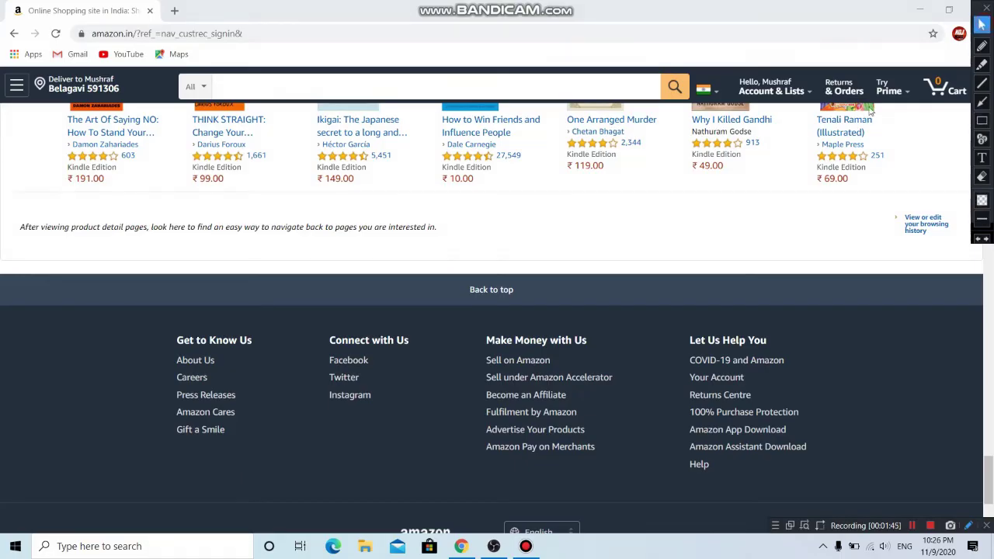
- Open the Become an Affiliate page, look through the Amazon Associates program information and start the sign-up
left_click(516, 396)
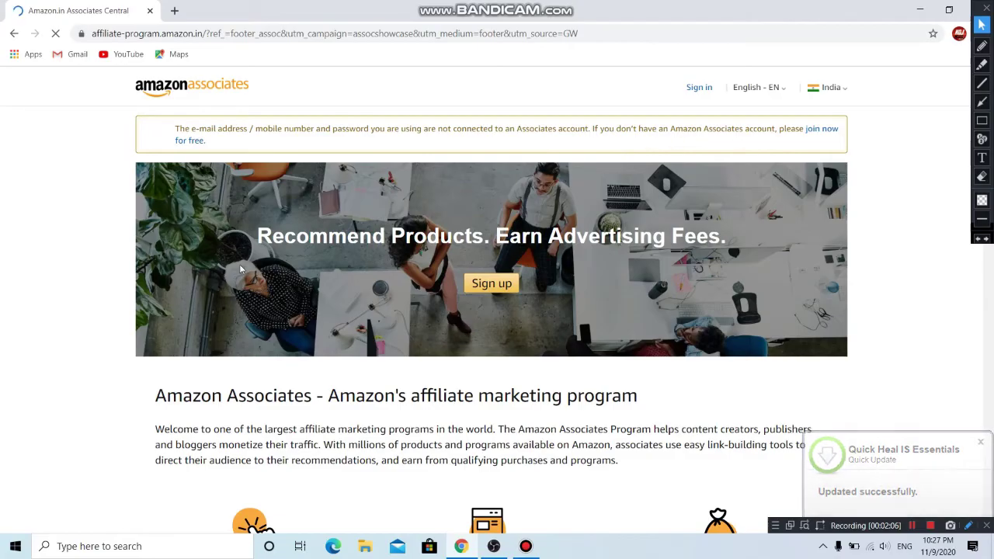
scroll(680, 338, "down", 4)
scroll(570, 275, "down", 2)
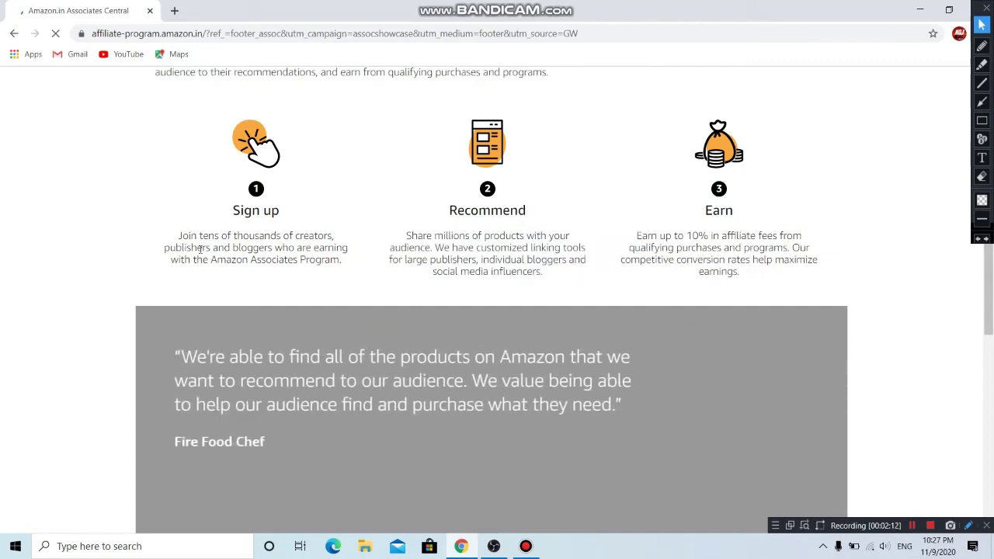
scroll(264, 266, "down", 10)
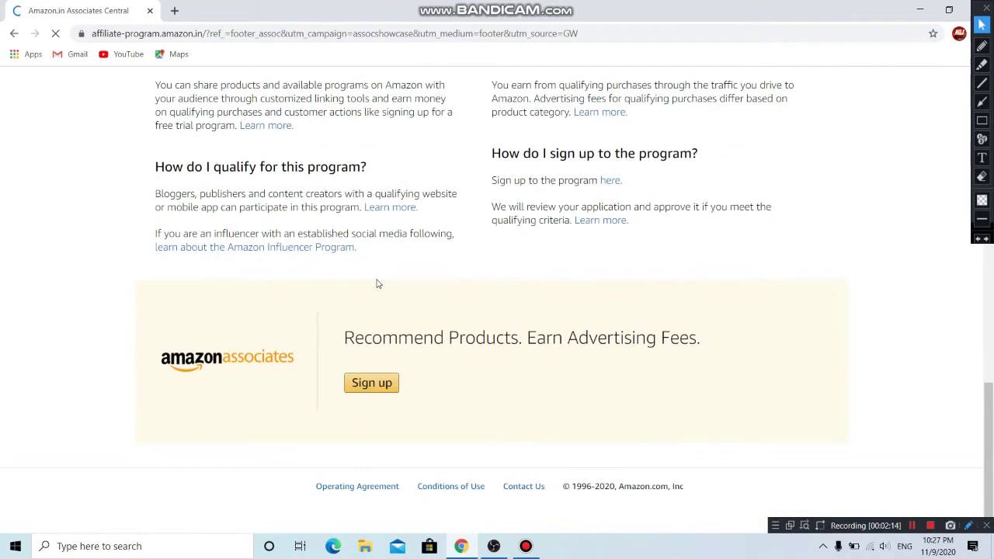
scroll(375, 281, "up", 10)
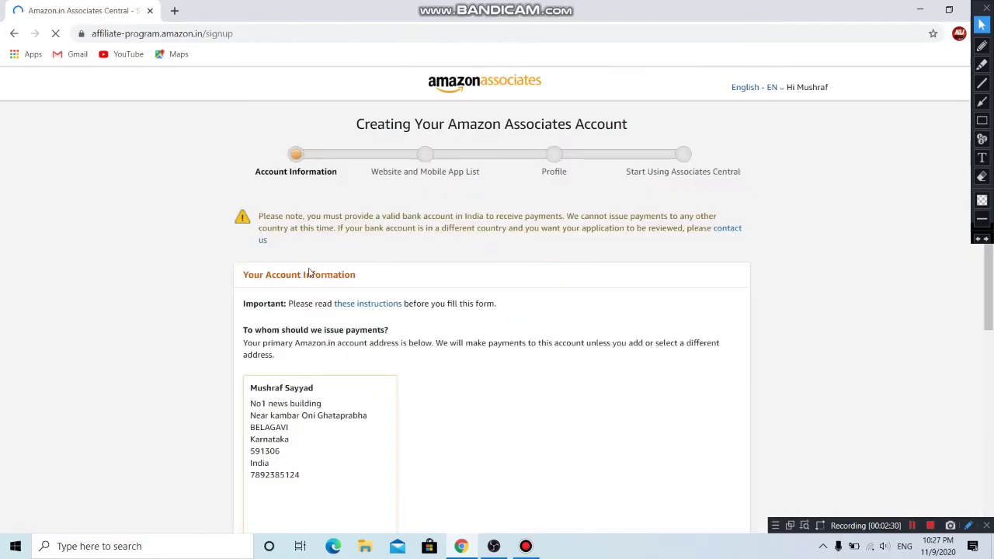
- Review the account information form and outline the payee's name and address block with a red rectangle
scroll(320, 262, "down", 3)
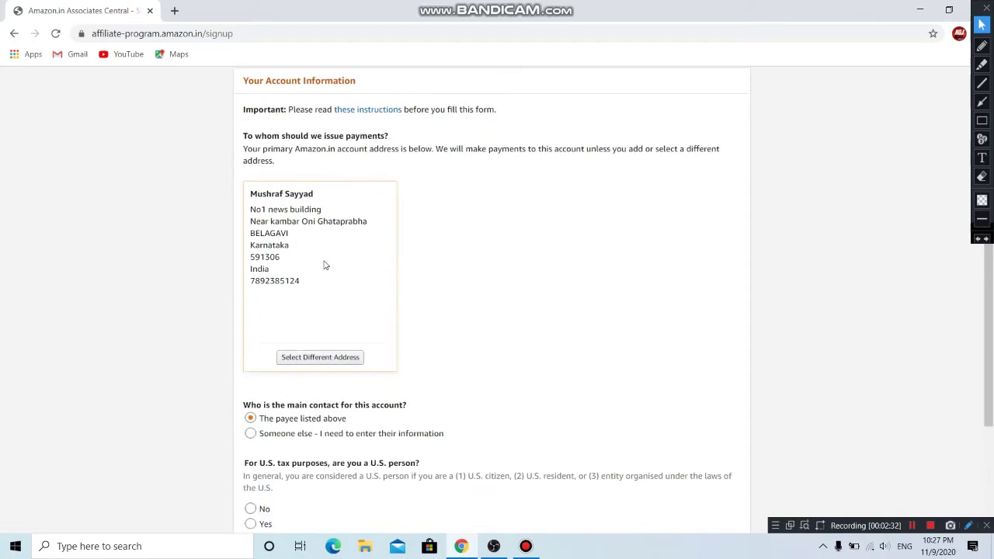
scroll(326, 267, "up", 3)
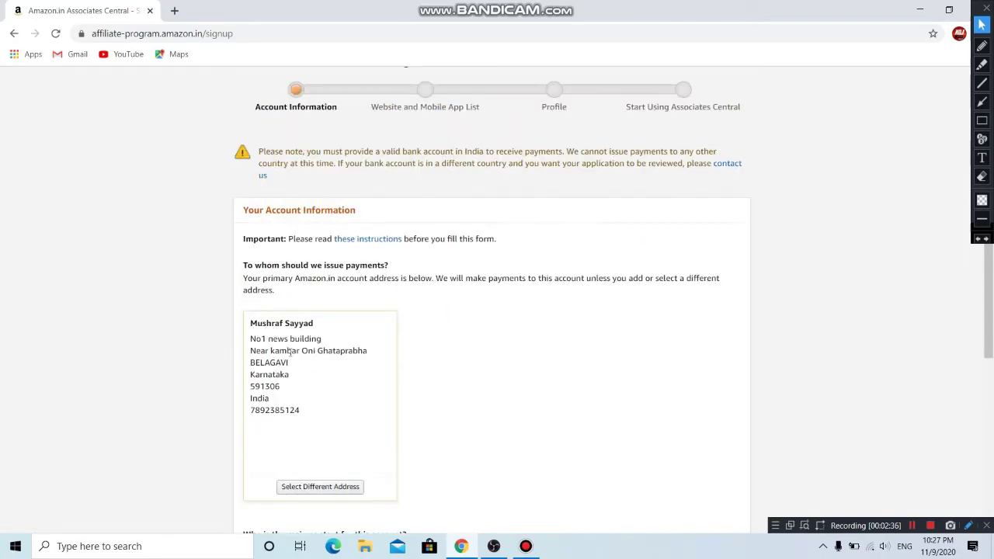
scroll(306, 354, "down", 2)
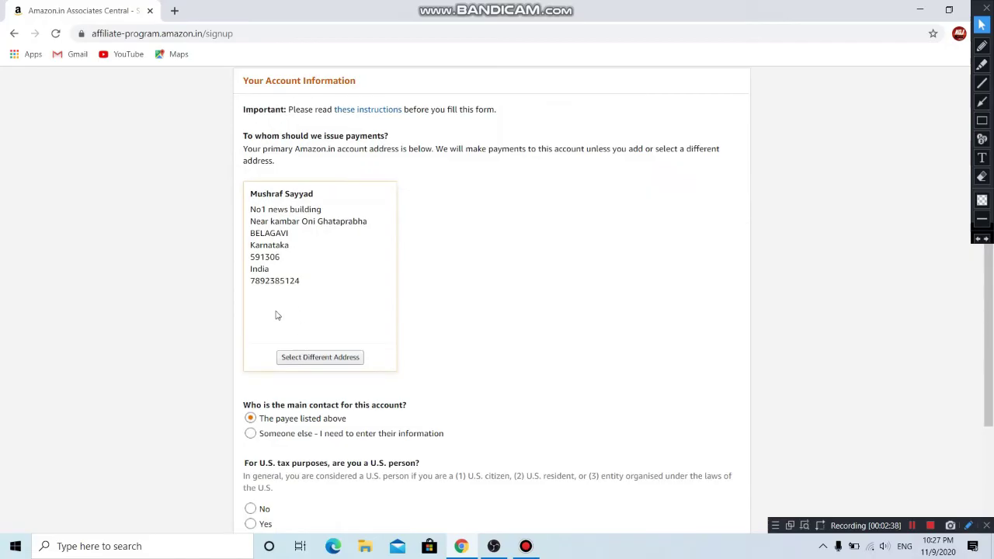
scroll(277, 315, "down", 2)
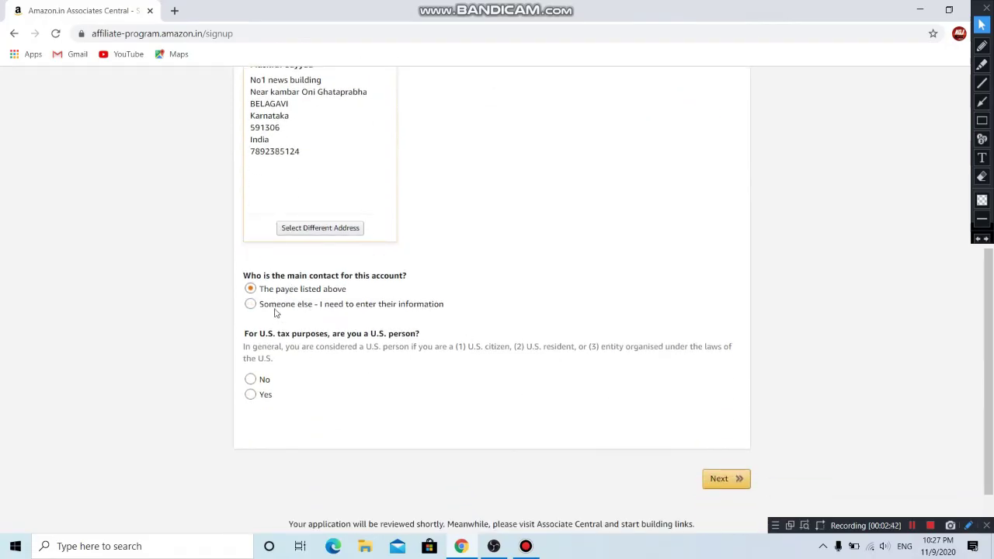
scroll(315, 195, "up", 1)
scroll(315, 195, "up", 1)
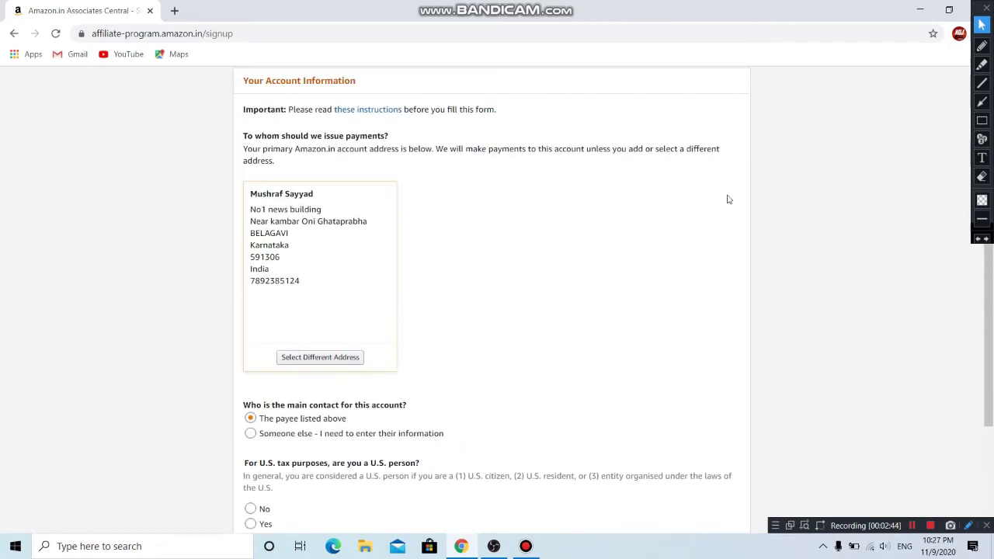
left_click(982, 121)
mouse_move(234, 169)
left_mouse_down()
mouse_move(256, 216)
mouse_move(341, 306)
mouse_move(391, 306)
left_mouse_up()
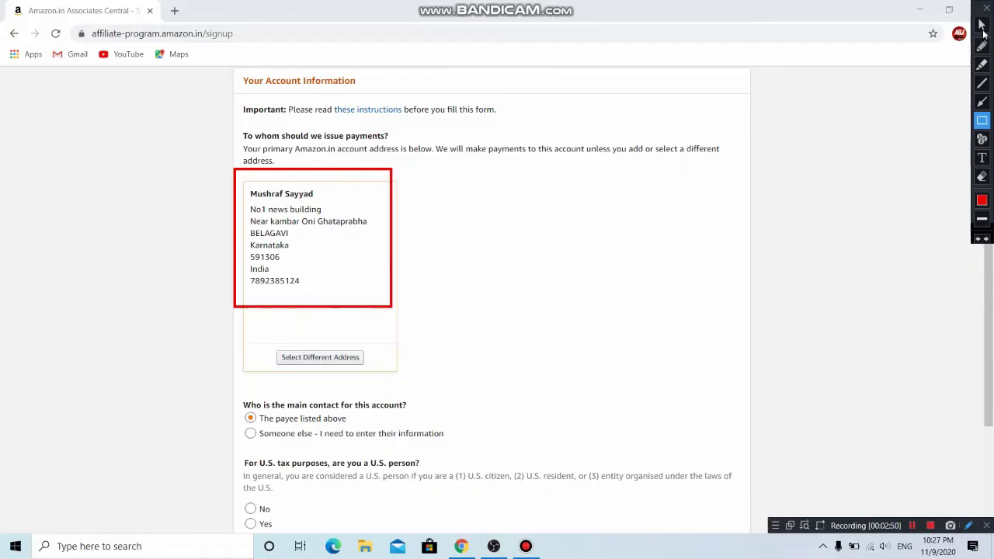
left_click(981, 25)
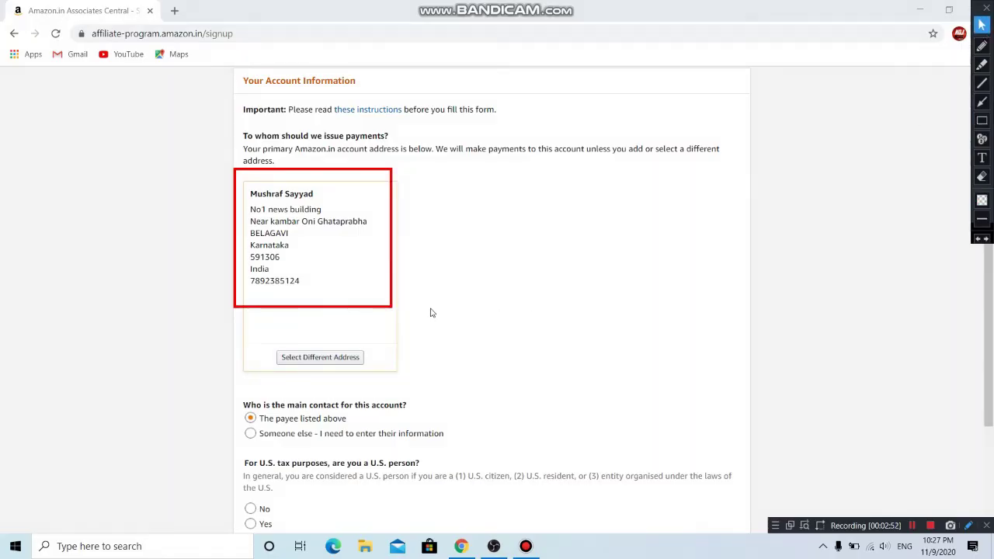
- Answer No to the U.S. person tax question and continue to the website and mobile app list
scroll(384, 255, "down", 3)
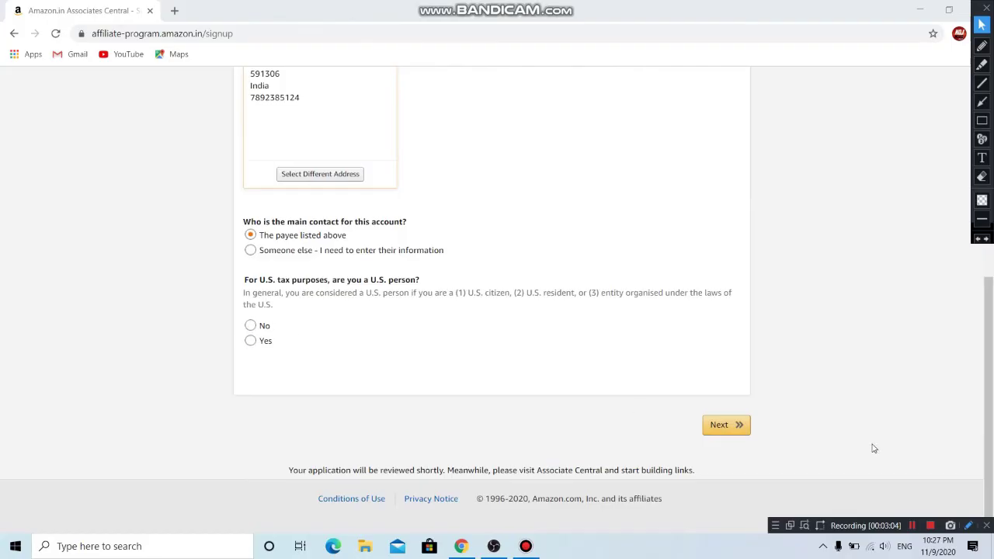
left_click(260, 327)
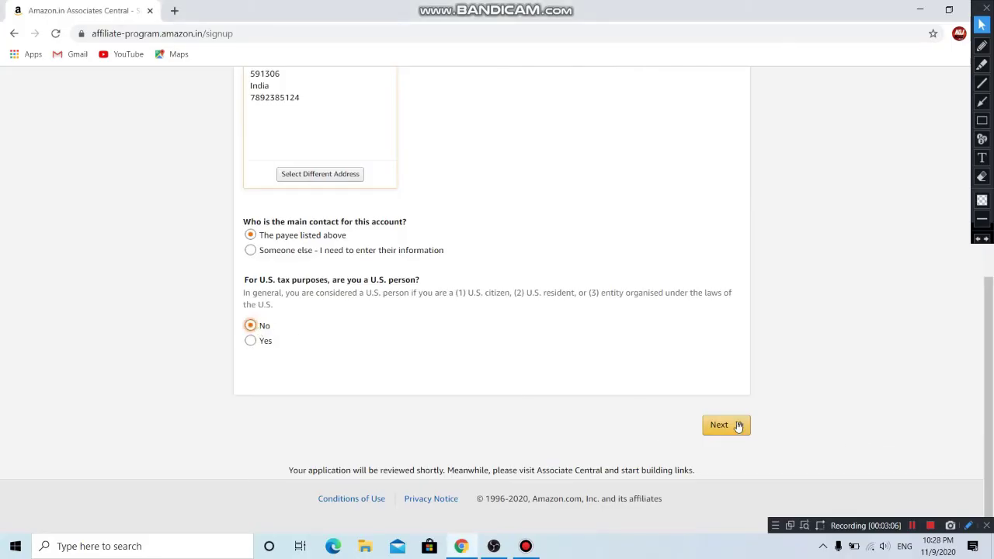
left_click(738, 424)
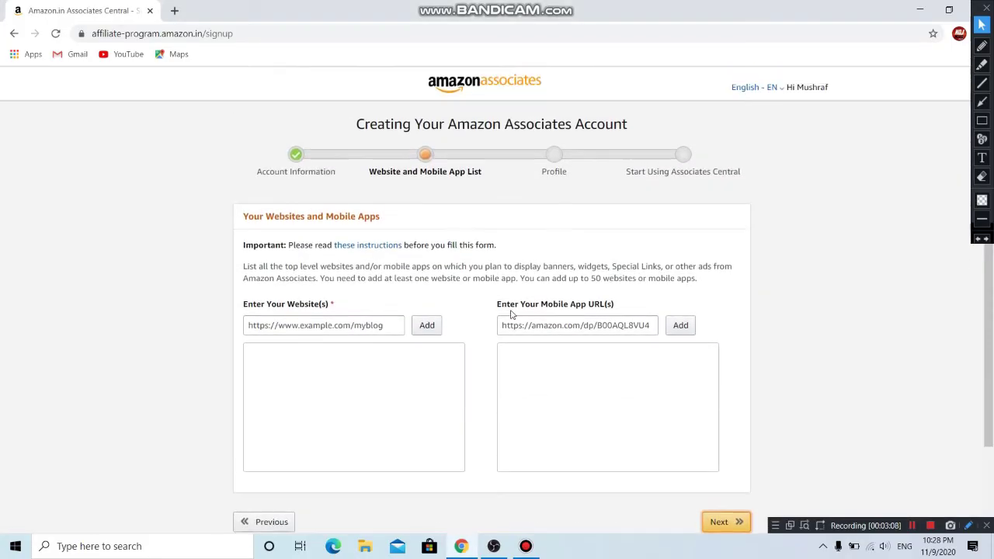
- Search Google for "fb" in a new tab and open the Facebook site from the results
mouse_move(432, 309)
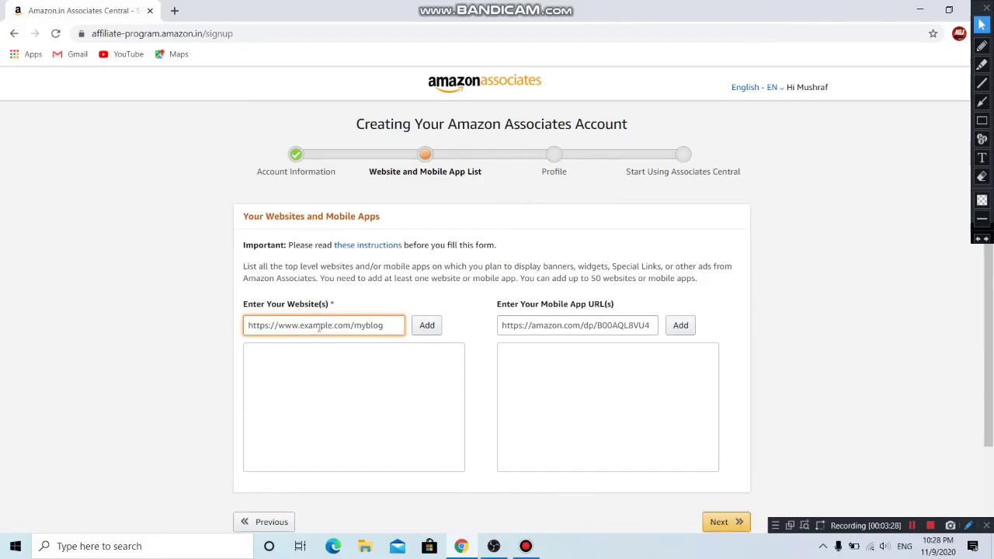
left_click(175, 12)
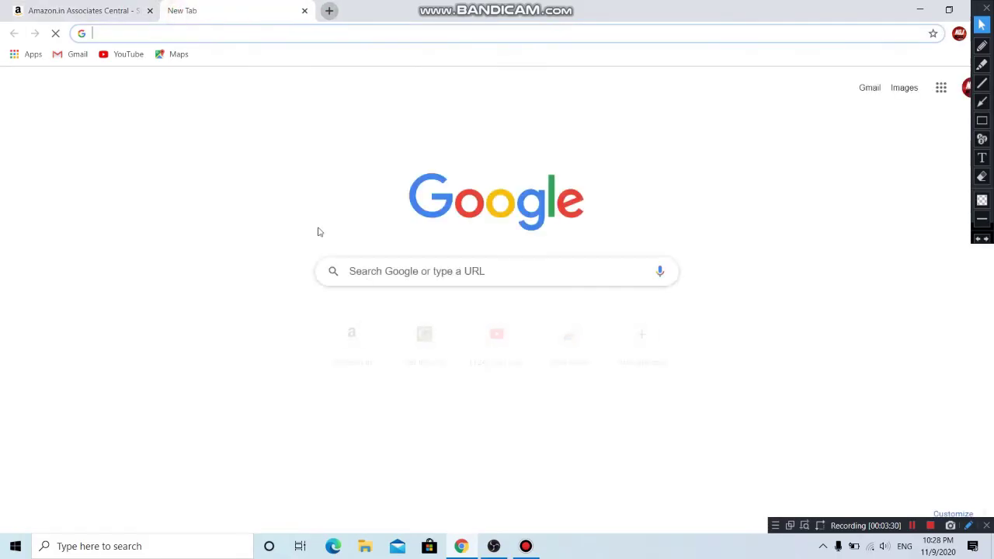
left_click(425, 274)
type("fb")
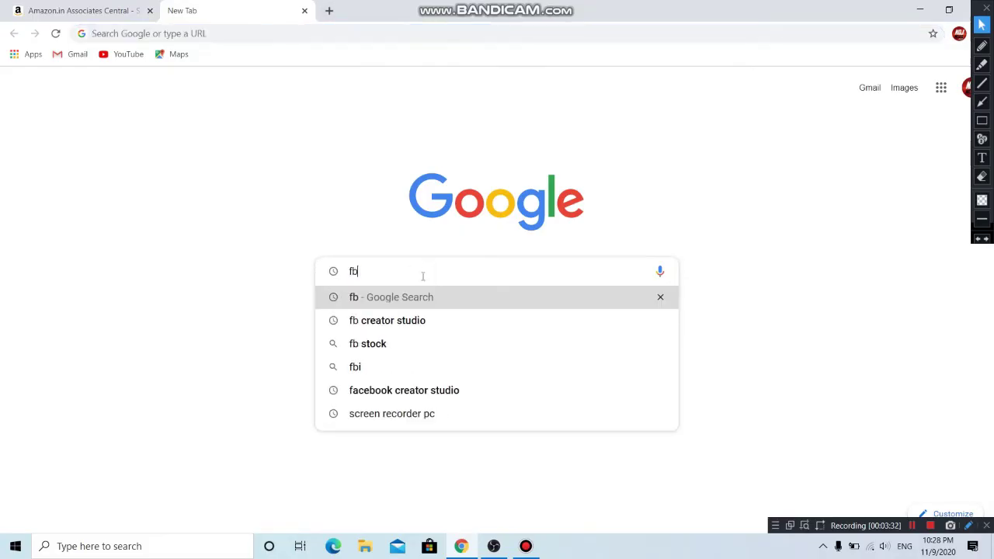
key("Return")
left_click(67, 16)
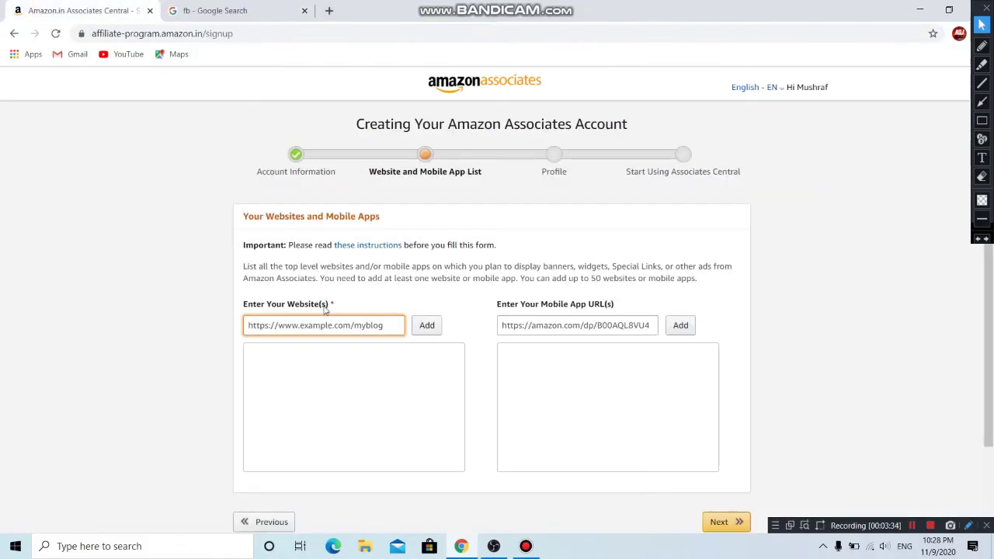
left_click(249, 10)
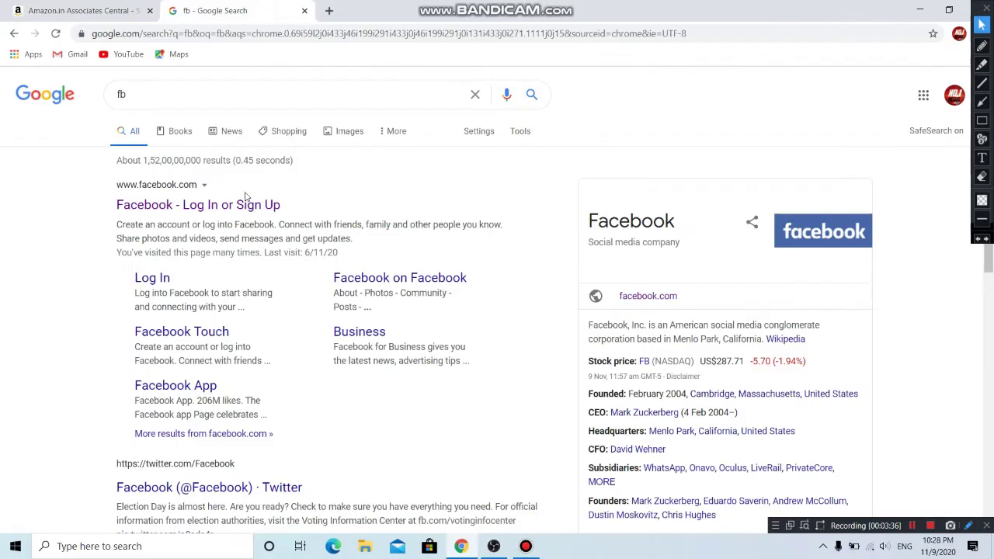
left_click(237, 205)
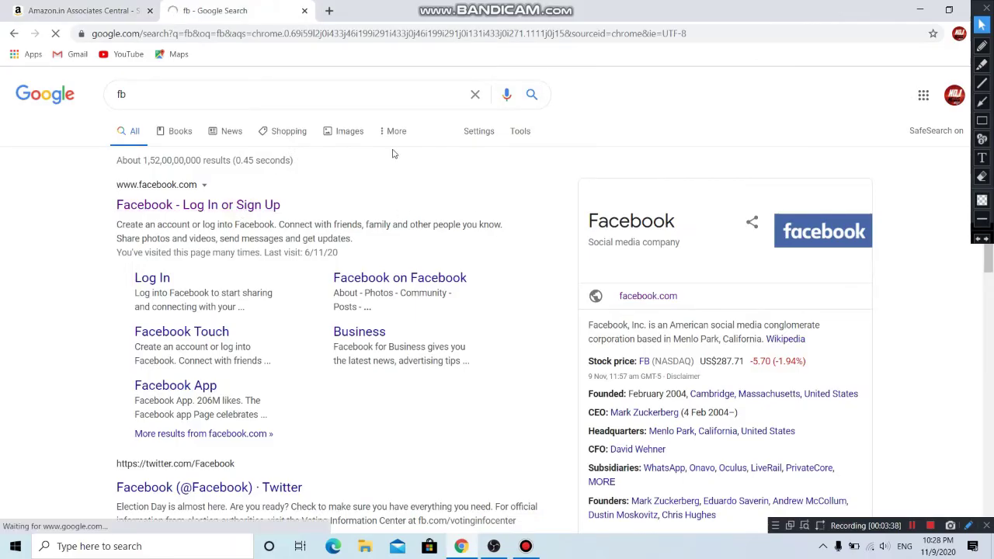
left_click(59, 10)
left_click(201, 10)
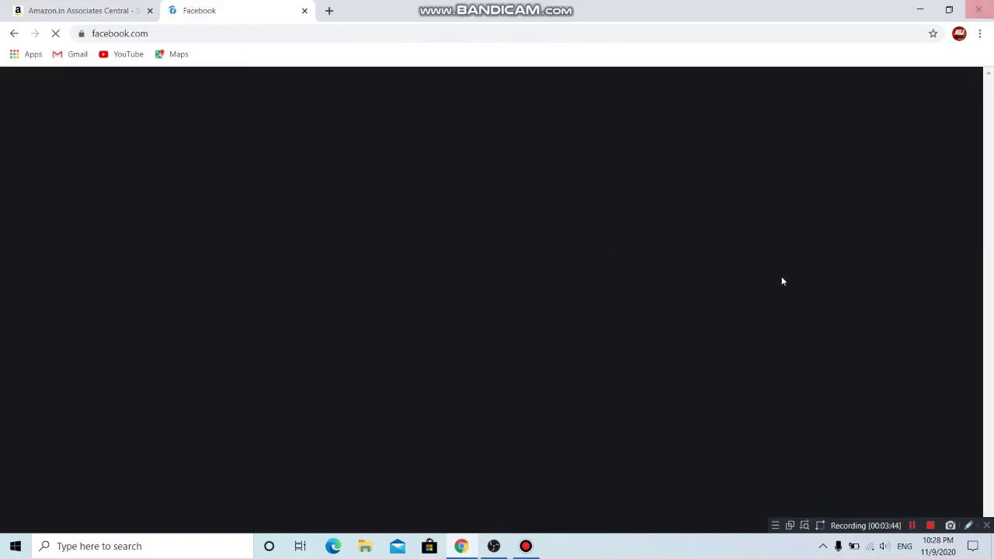
- Open the NO.1 News Kannada page from Your Pages on Facebook and return to the Associates website form
left_click(44, 8)
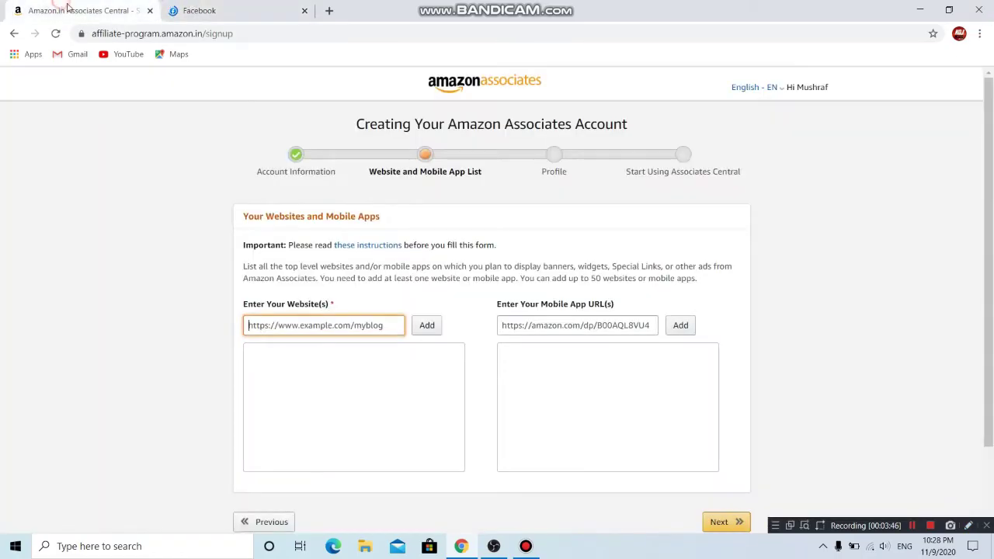
left_click(245, 6)
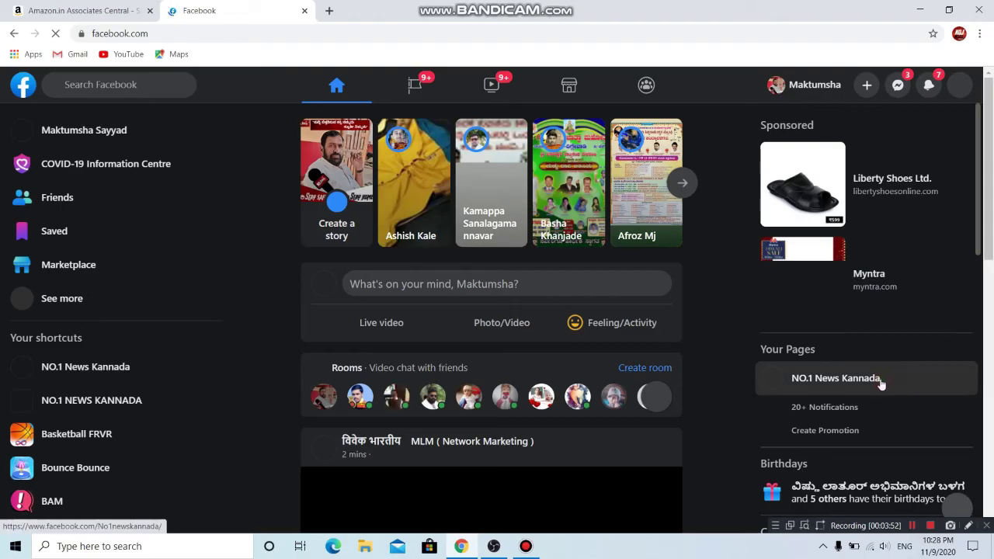
left_click(39, 9)
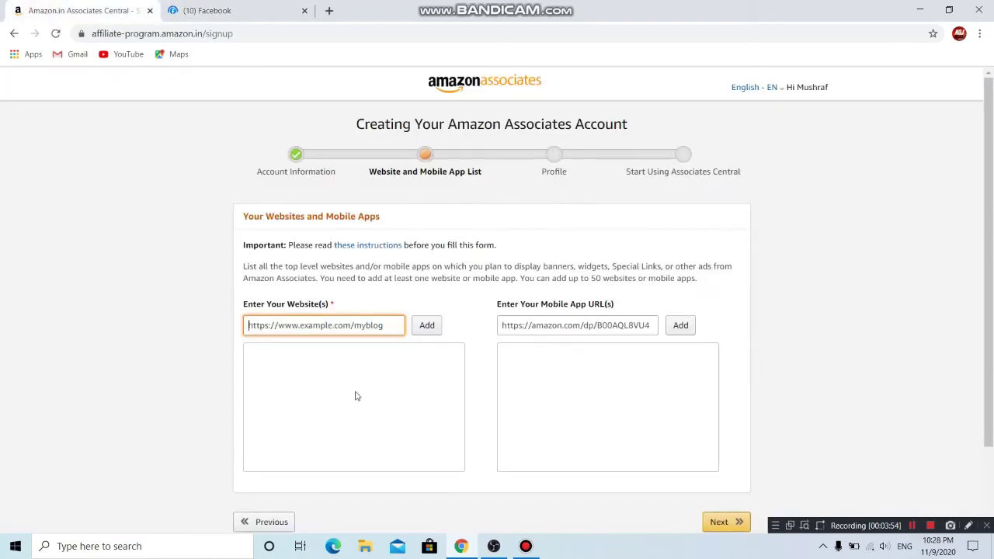
scroll(523, 396, "down", 2)
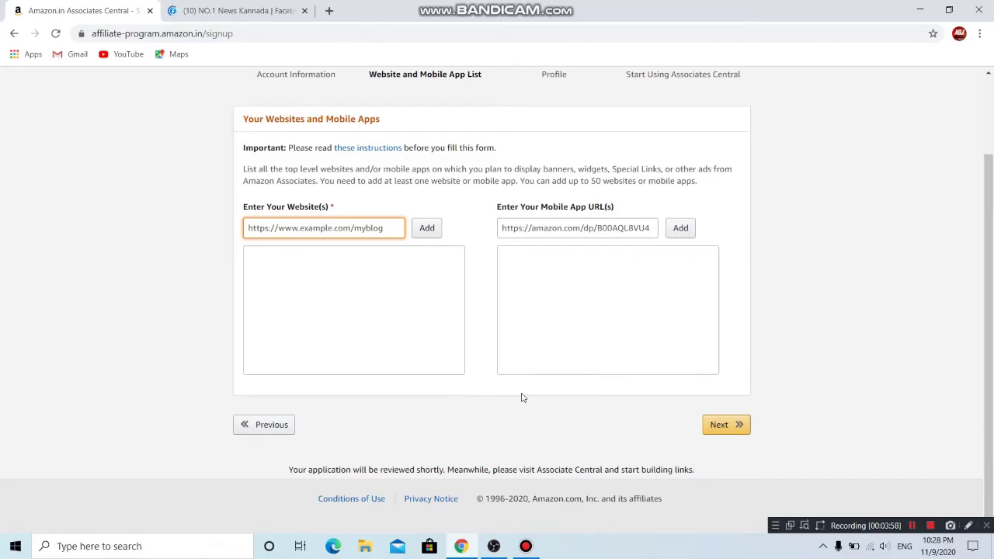
scroll(524, 397, "up", 2)
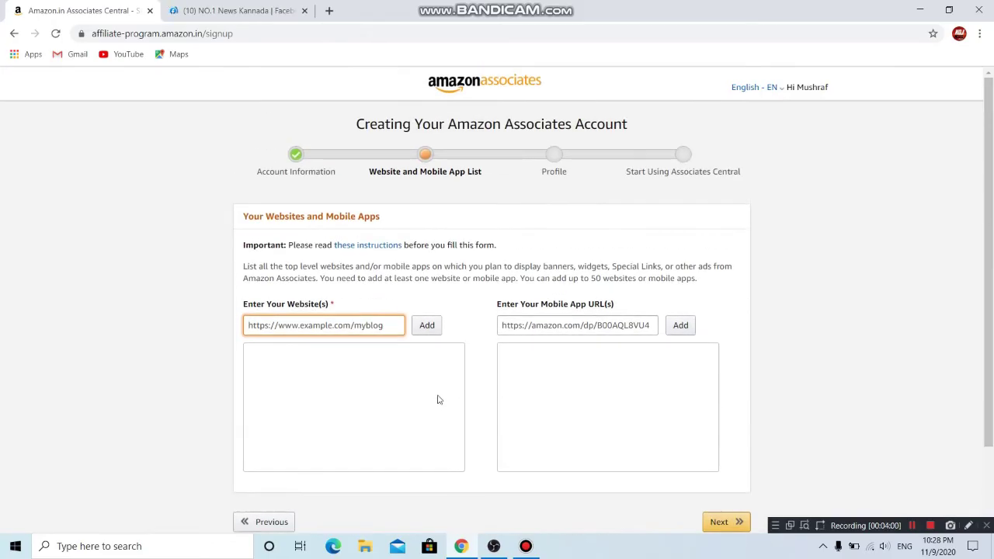
- Copy the full web address of the NO.1 News Kannada Facebook page
left_click(190, 11)
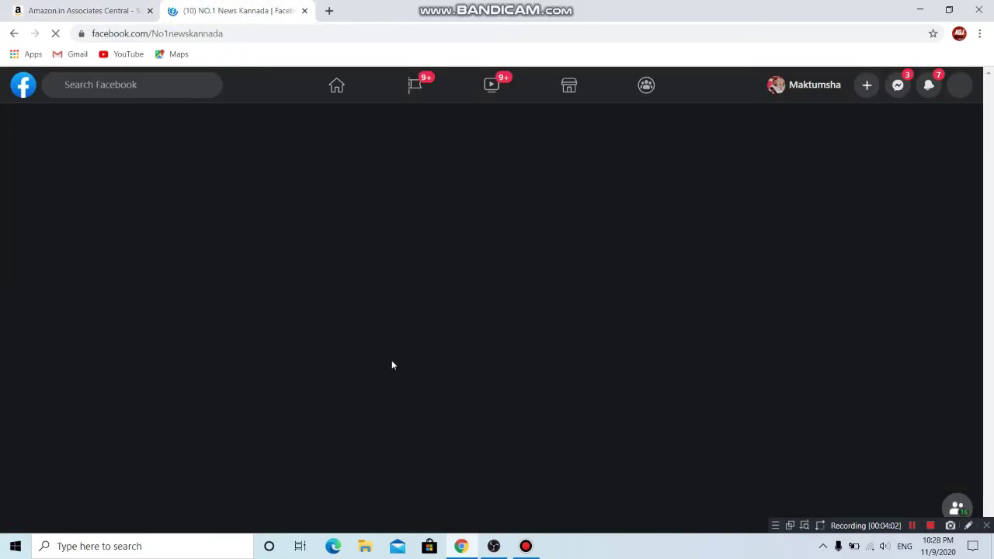
left_click(313, 39)
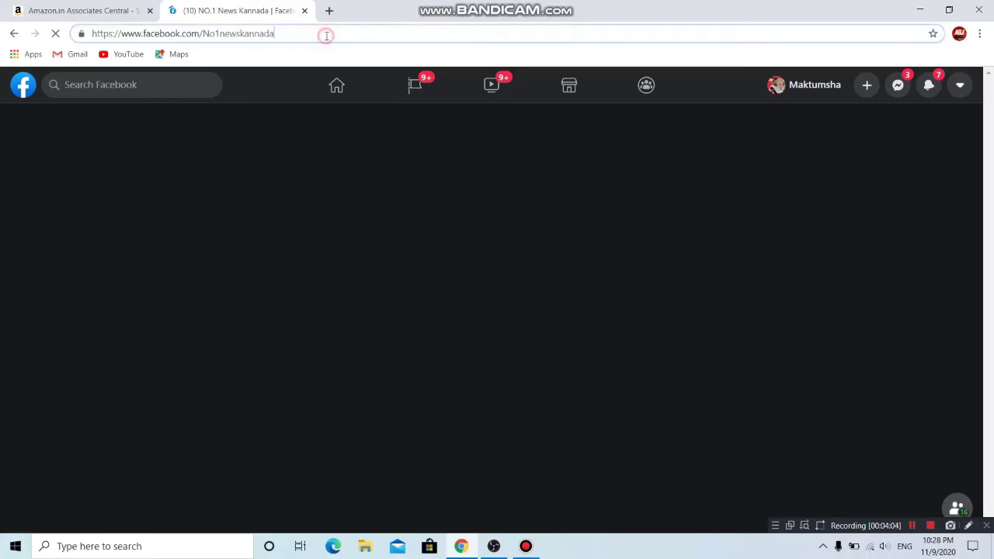
left_click_drag(349, 33, 90, 34)
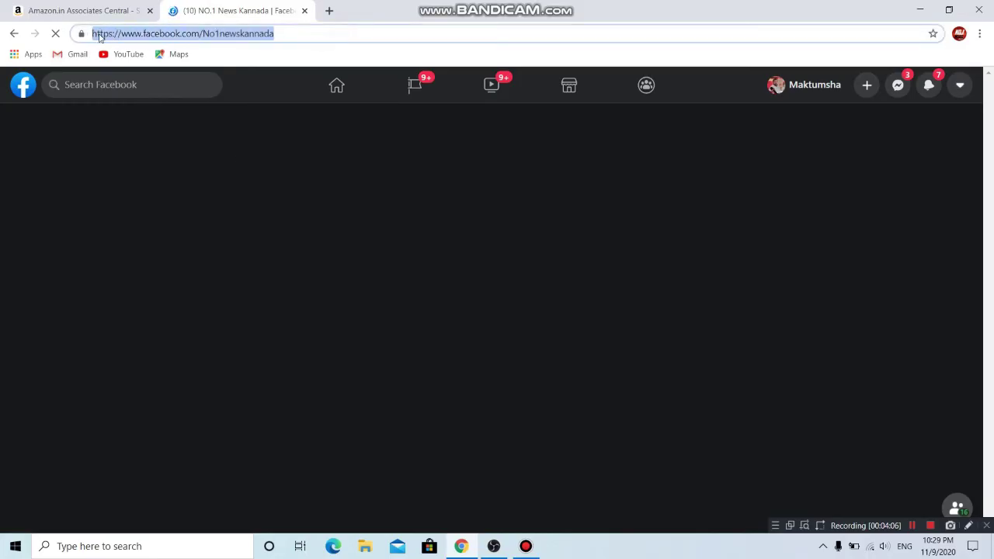
right_click(96, 33)
left_click(124, 105)
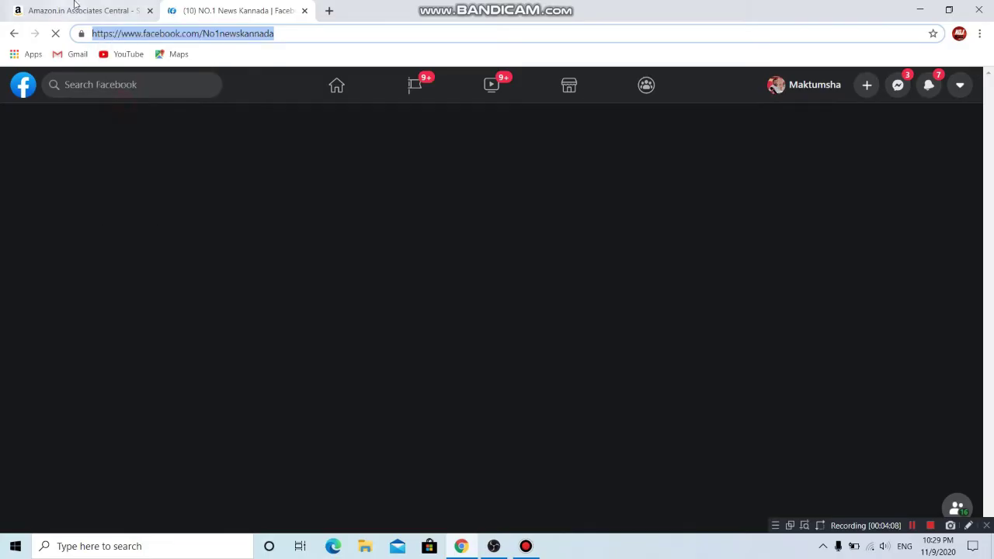
- Add the copied address facebook.com/No1newskannada to the Associates website list and continue to the Profile form
left_click(77, 9)
right_click(362, 328)
left_click(387, 425)
left_click(417, 329)
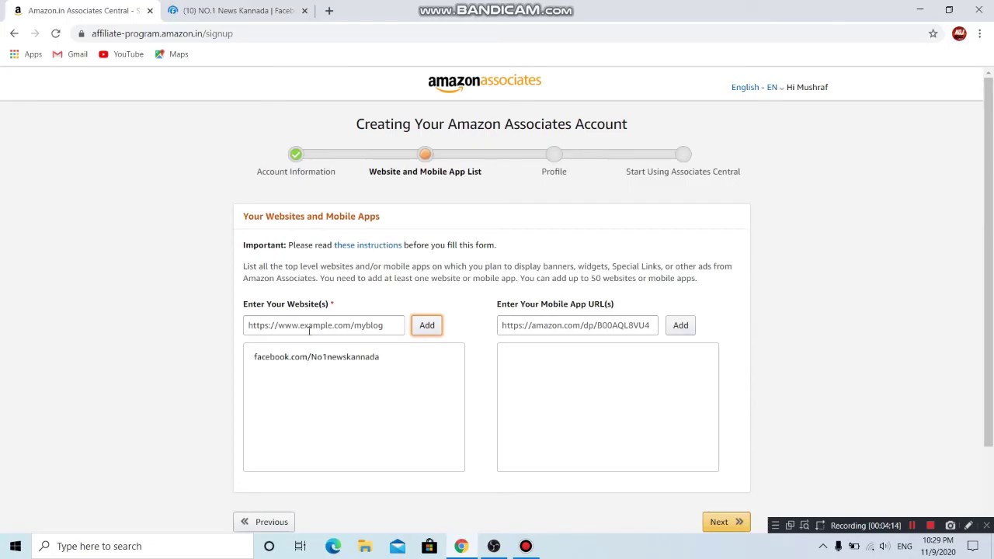
scroll(335, 381, "down", 2)
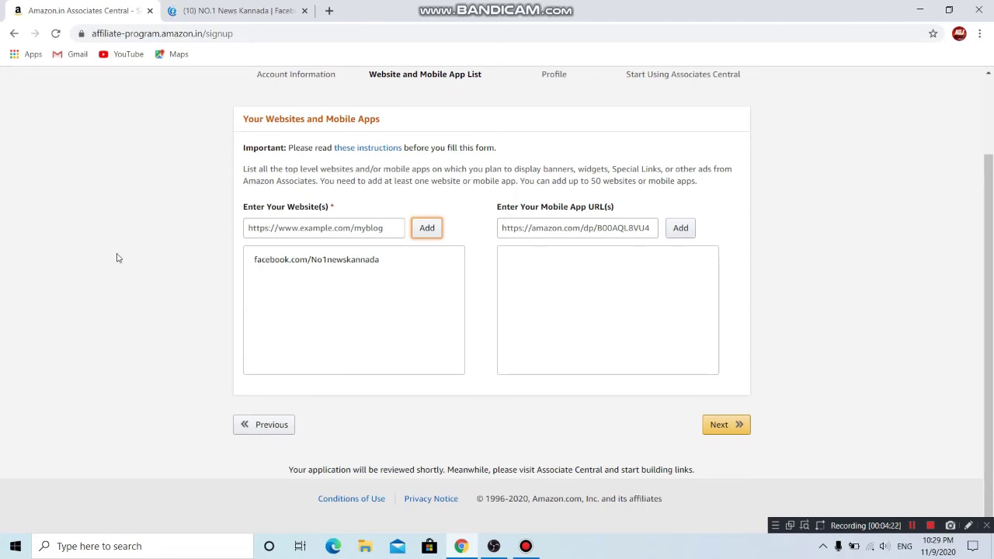
scroll(303, 270, "up", 2)
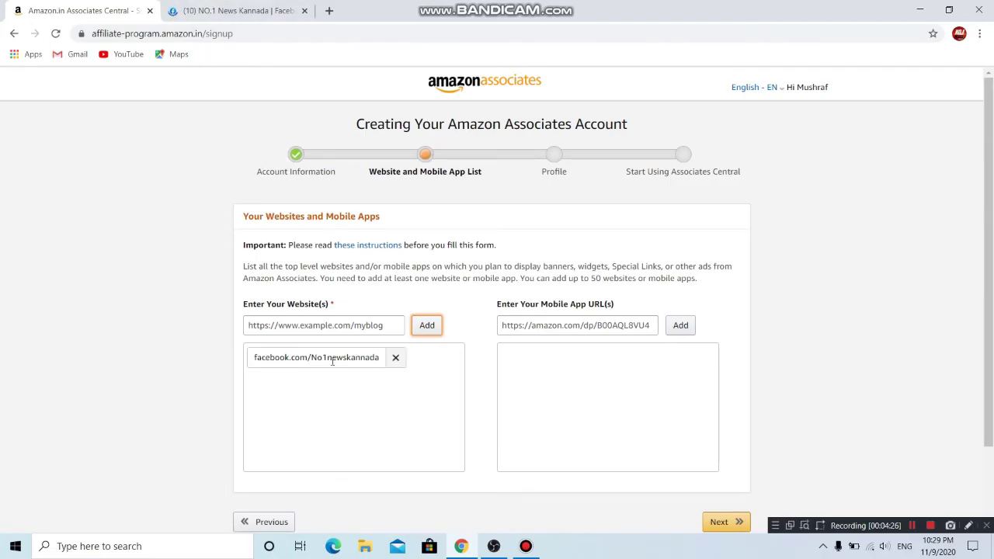
scroll(699, 453, "down", 2)
left_click(718, 426)
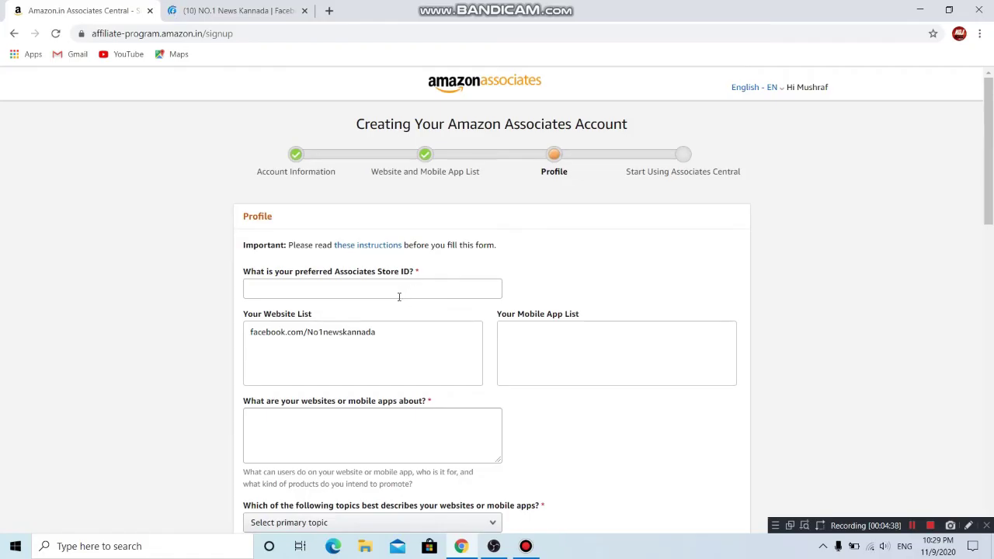
- Enter techmediator7892 as the preferred Associates Store ID and describe the website as "i run a news website"
left_click(330, 288)
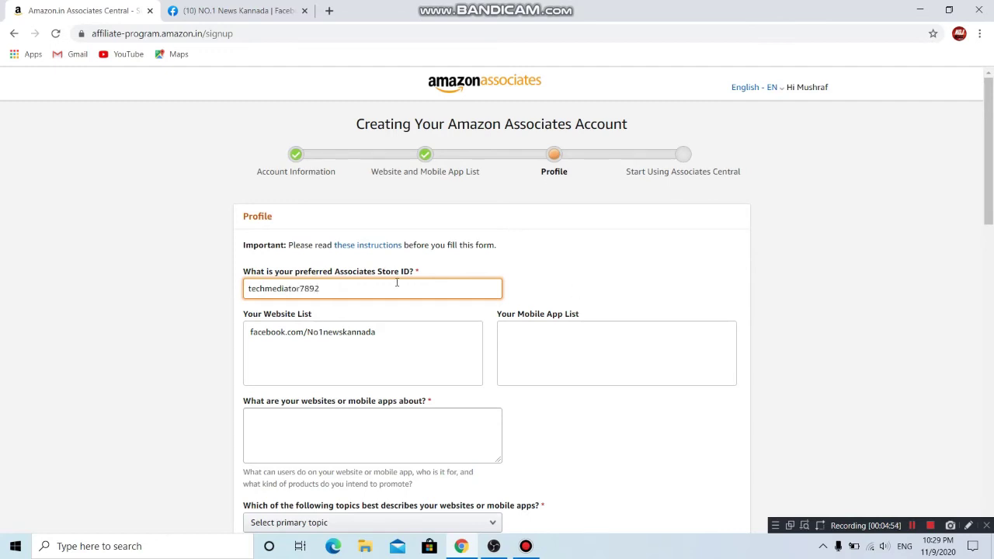
scroll(416, 353, "down", 2)
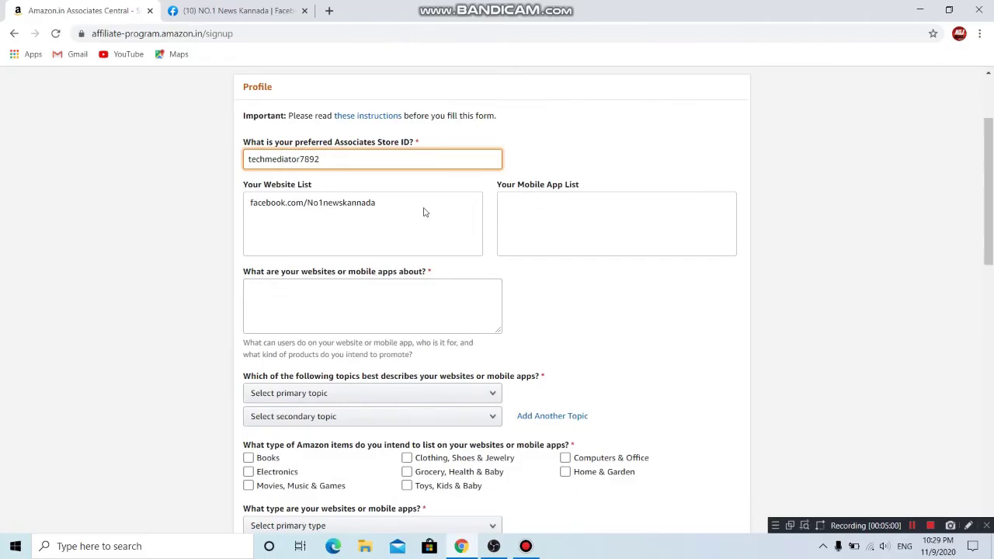
scroll(301, 235, "down", 1)
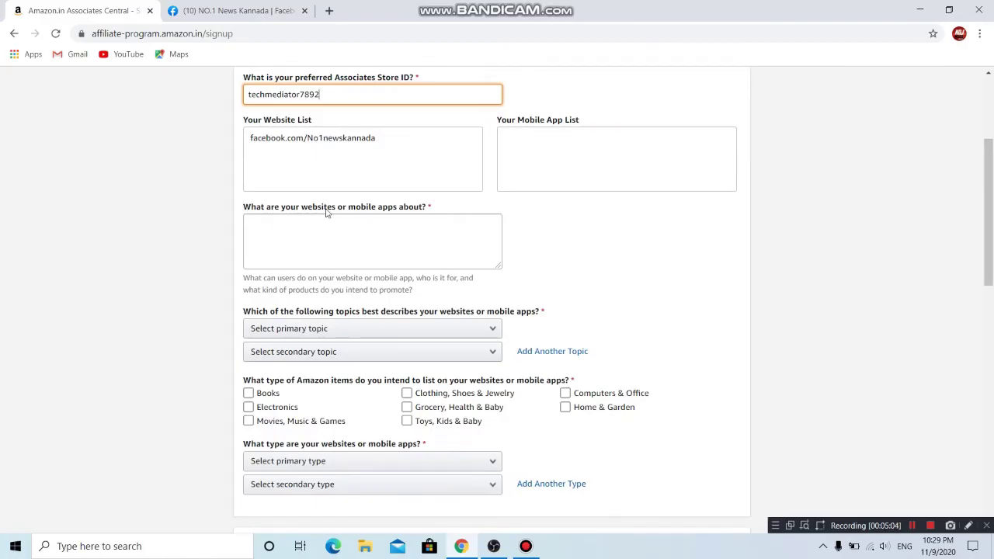
left_click(349, 250)
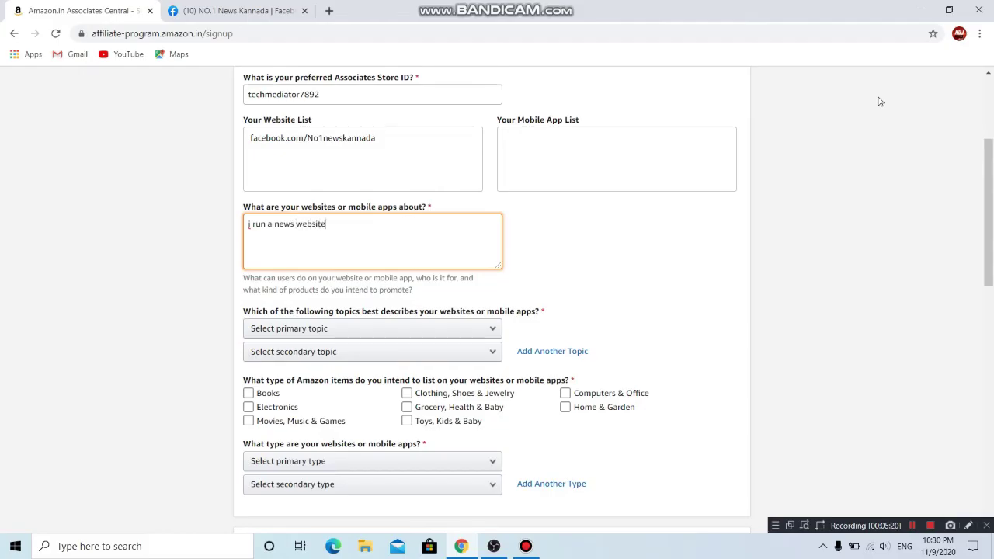
- Set the primary topic describing the website to Social Networking Site
scroll(288, 347, "down", 2)
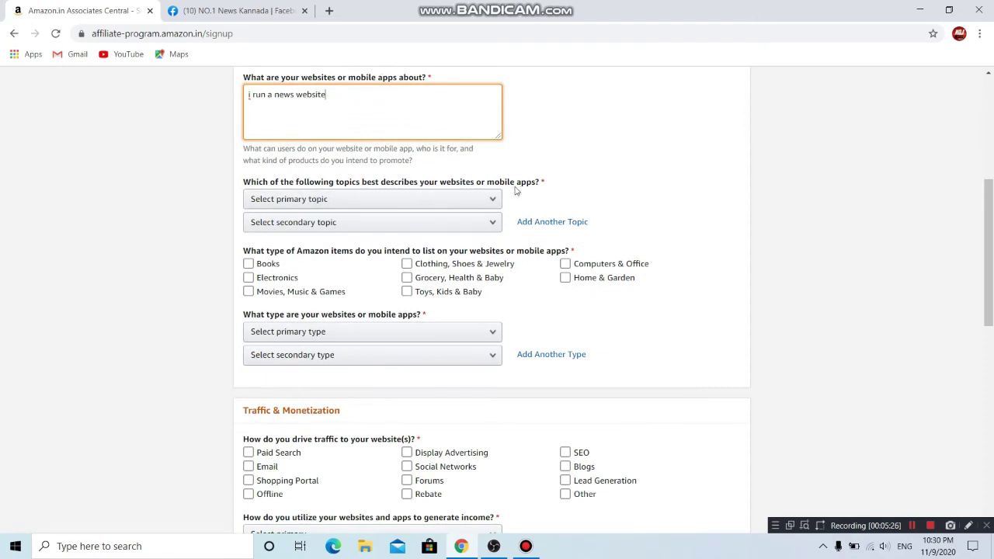
left_click(340, 204)
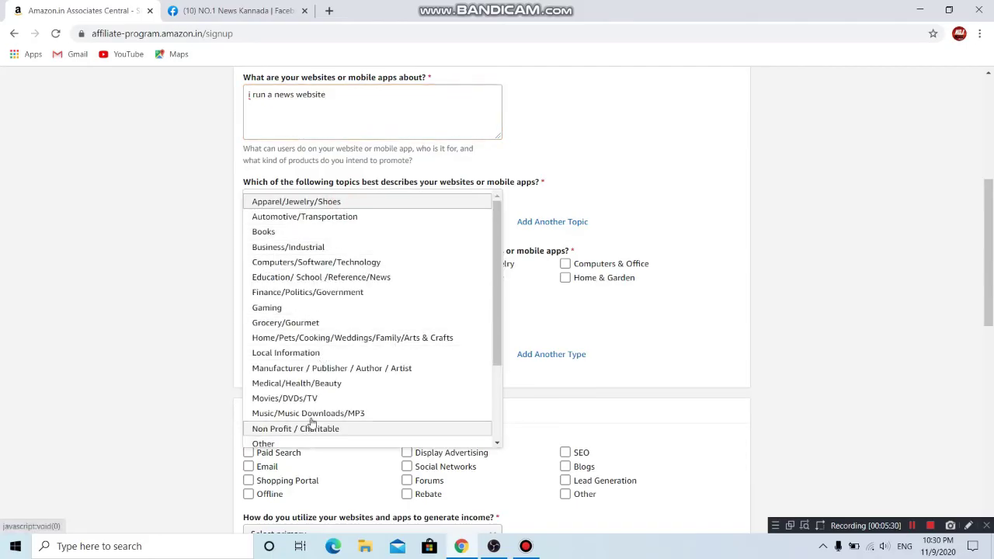
scroll(310, 419, "down", 3)
scroll(330, 145, "up", 2)
scroll(304, 388, "up", 3)
scroll(308, 334, "down", 6)
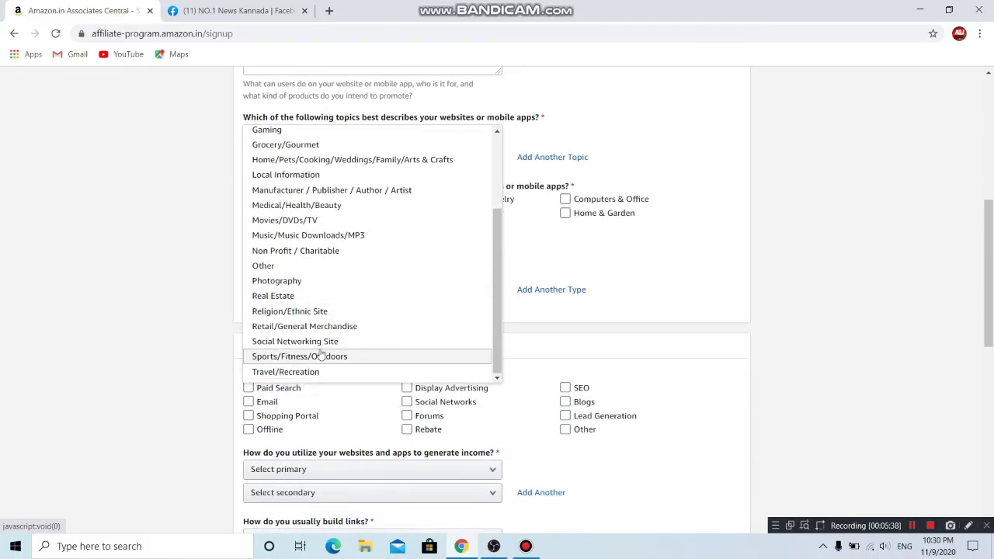
scroll(322, 339, "up", 1)
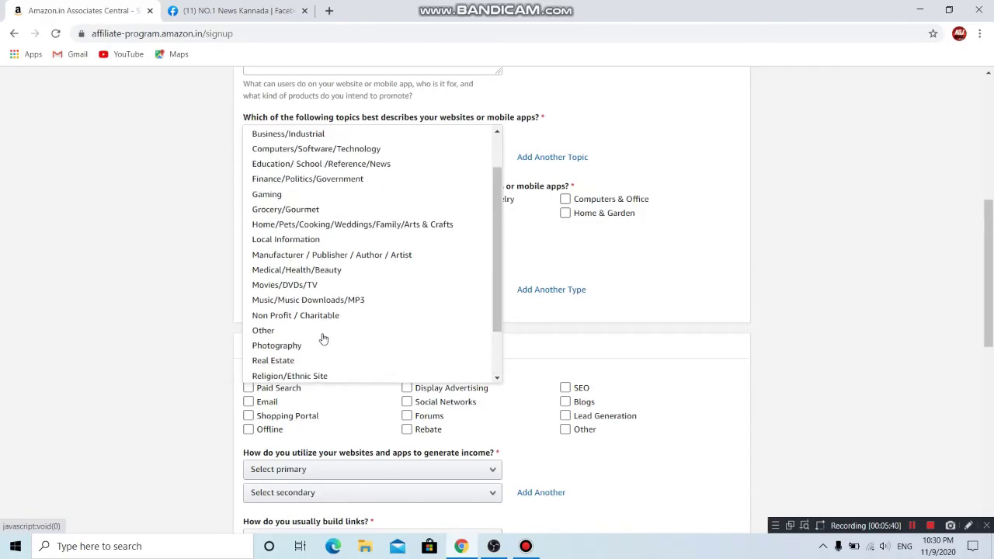
scroll(305, 230, "up", 3)
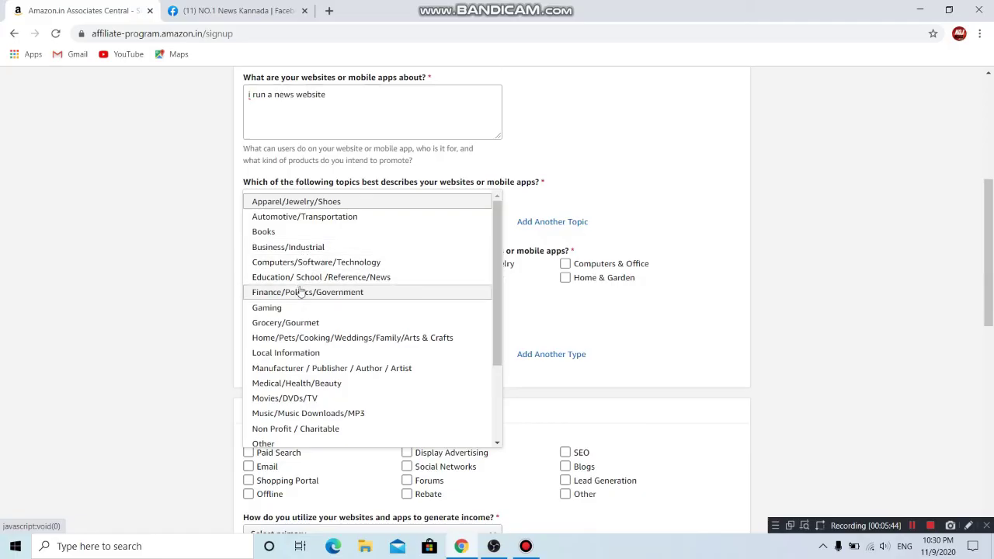
scroll(300, 286, "down", 2)
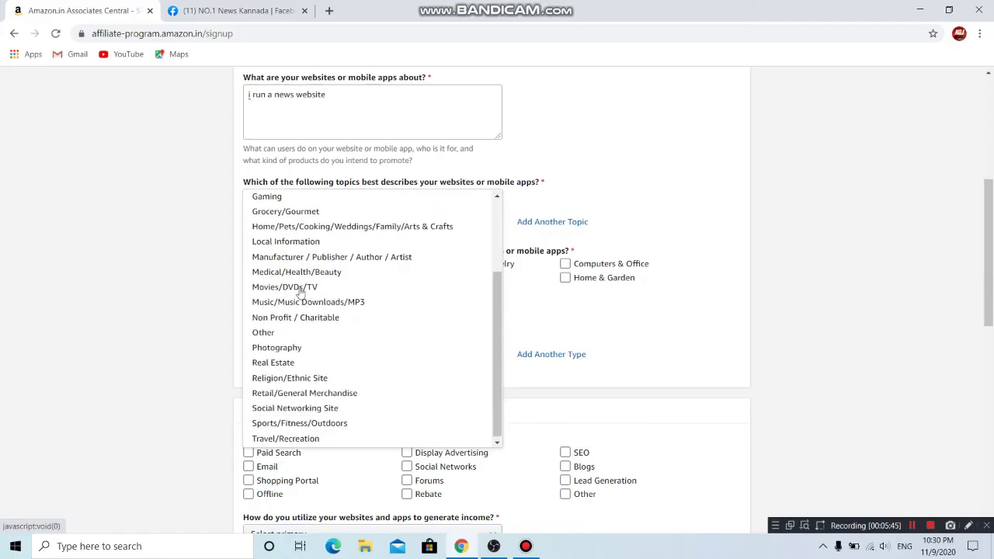
left_click(292, 406)
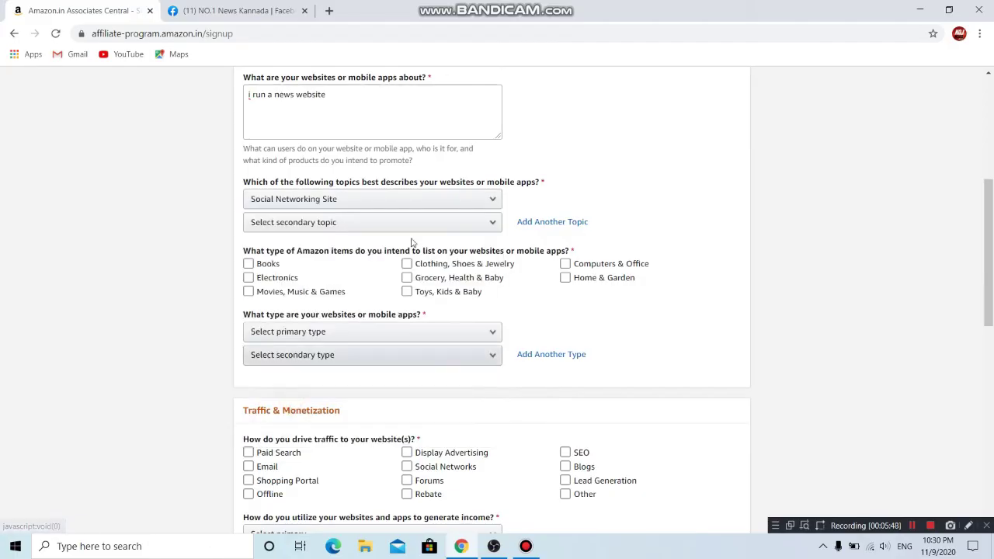
- Set the secondary topic describing the website to Social Networking Site
left_click(392, 200)
scroll(293, 276, "down", 2)
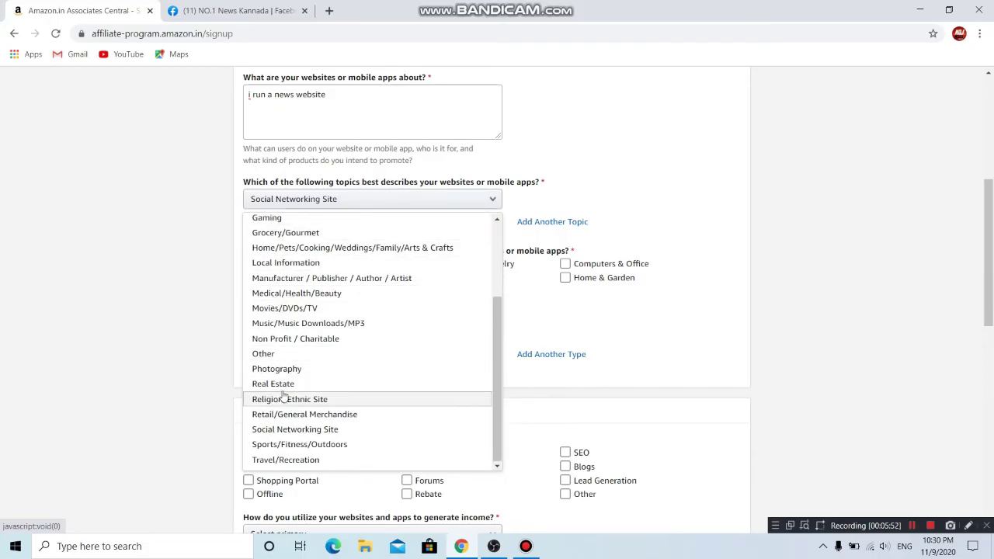
left_click(278, 430)
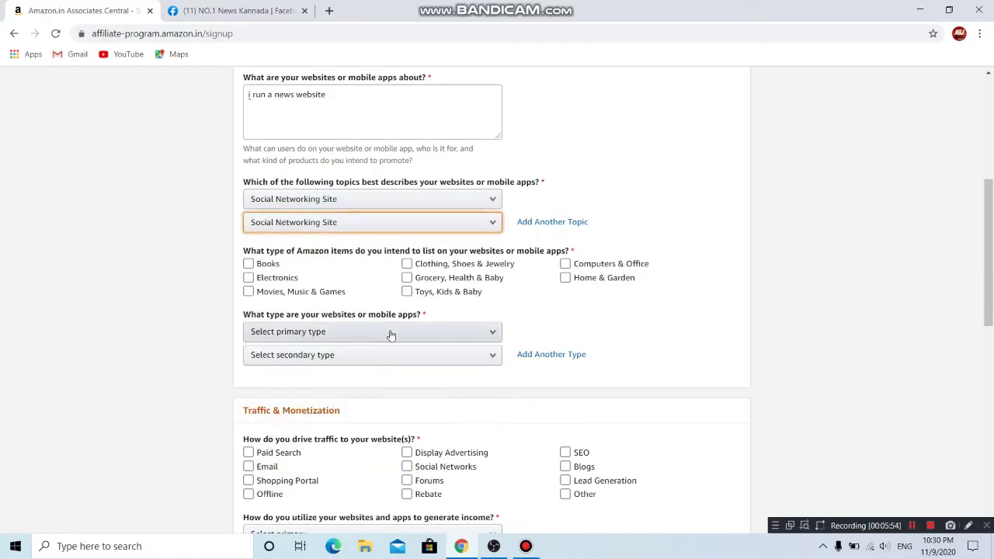
- Tick all eight Amazon item types intended for listing on the website, from Books and Electronics through Home & Garden
scroll(390, 334, "down", 2)
left_click(292, 159)
left_click(268, 134)
left_click(587, 134)
left_click(497, 135)
left_click(420, 131)
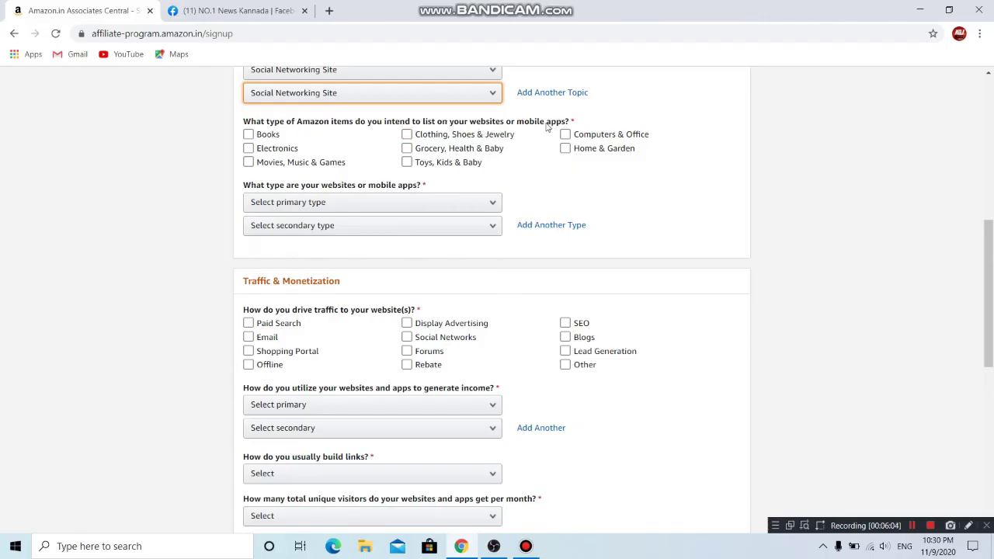
left_click(248, 149)
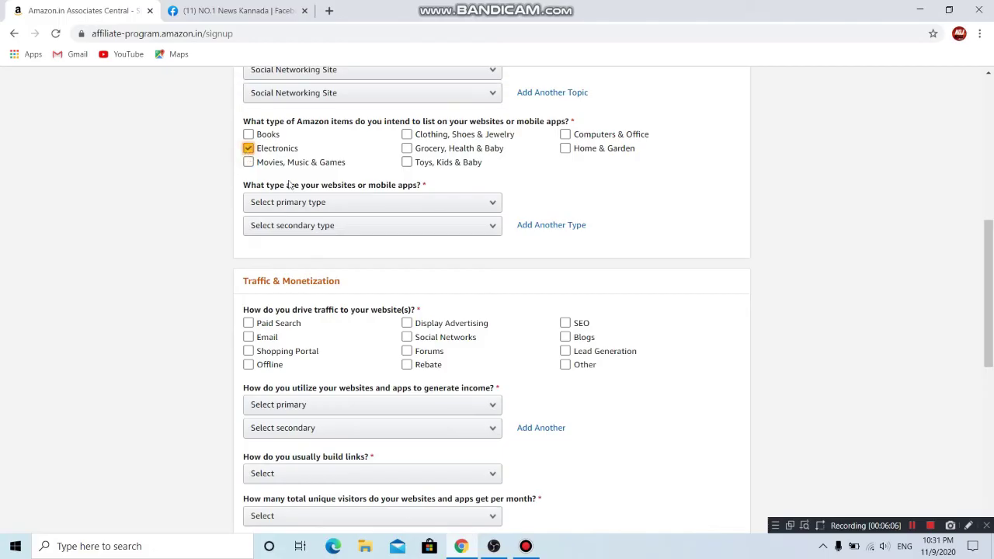
left_click(248, 163)
left_click(423, 162)
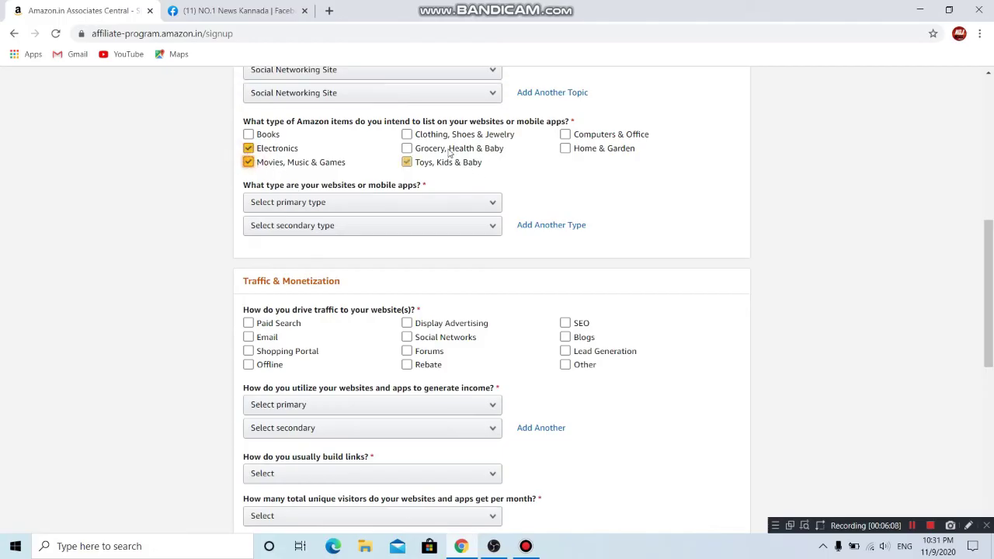
left_click(420, 160)
left_click(414, 147)
left_click(432, 135)
double_click(439, 164)
left_click(629, 134)
left_click(581, 146)
left_click(456, 162)
left_click(579, 136)
left_click(579, 151)
left_click(248, 135)
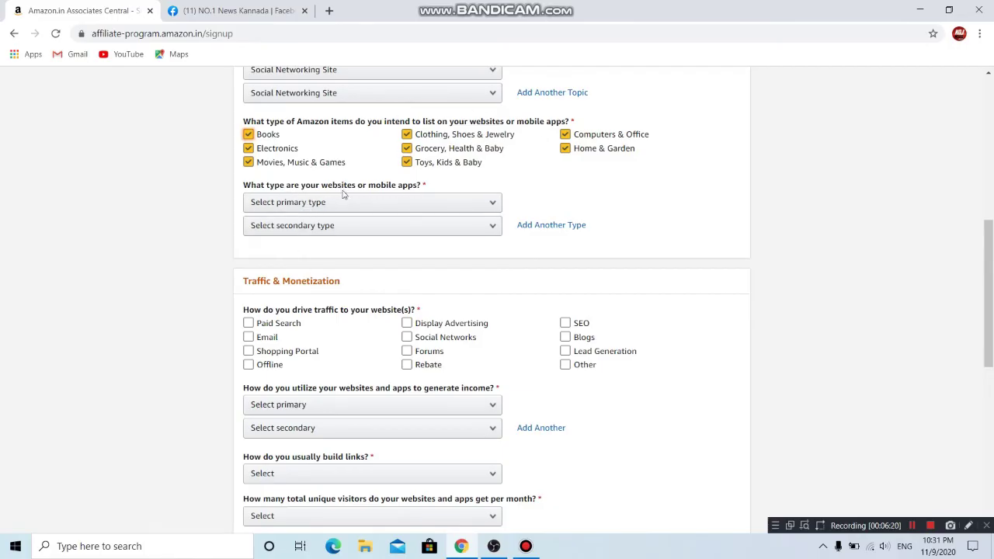
- Set both the primary and secondary website type to Social Media Page/Group
left_click(387, 202)
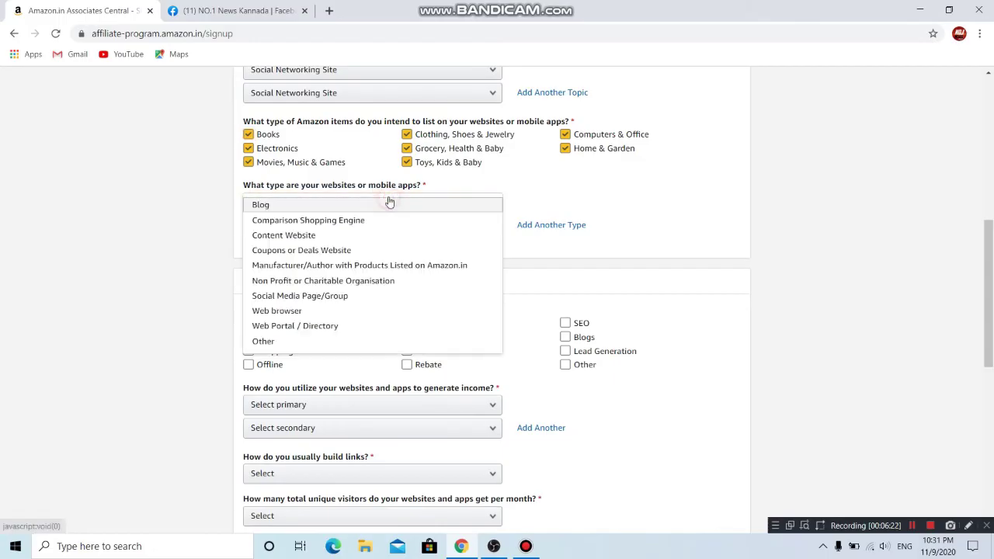
scroll(315, 271, "down", 1)
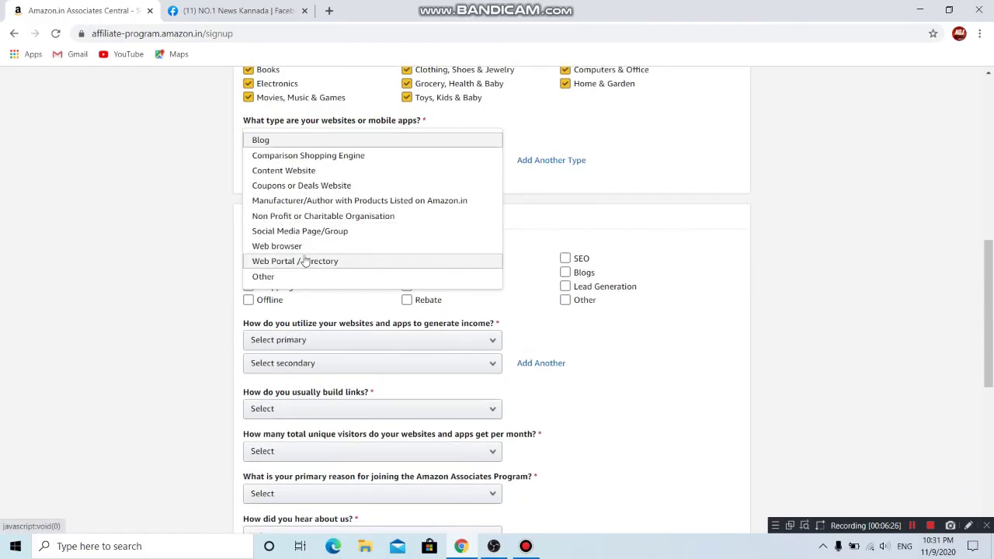
left_click(308, 232)
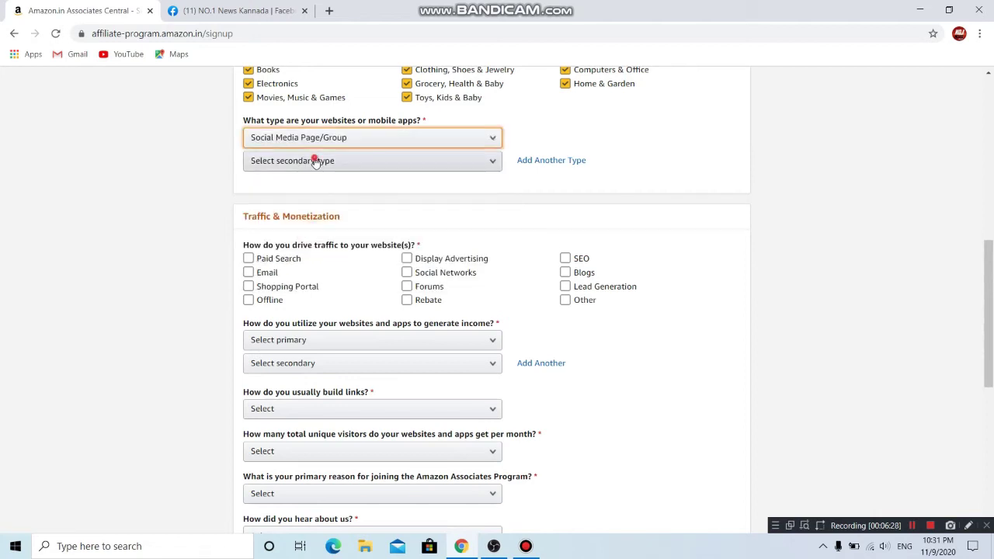
left_click(317, 161)
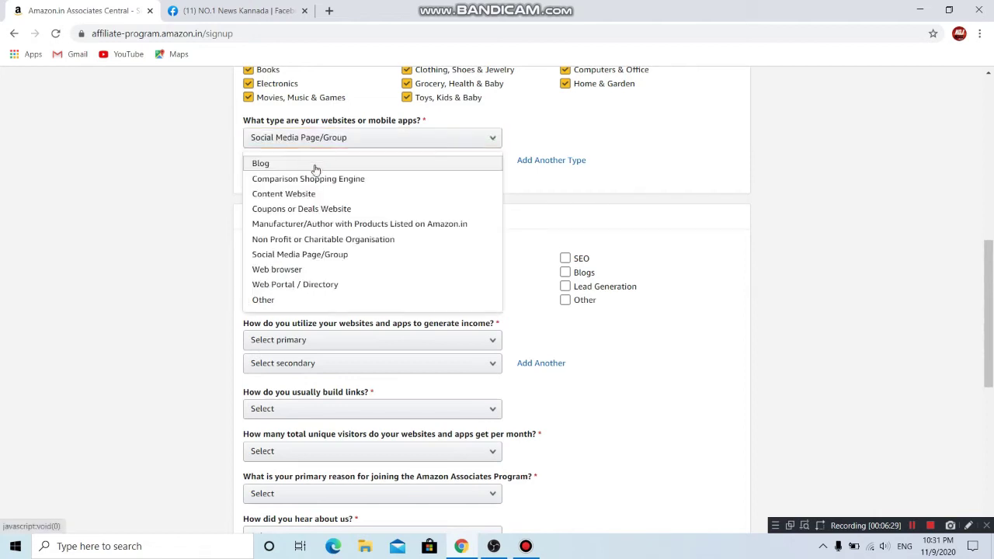
left_click(296, 256)
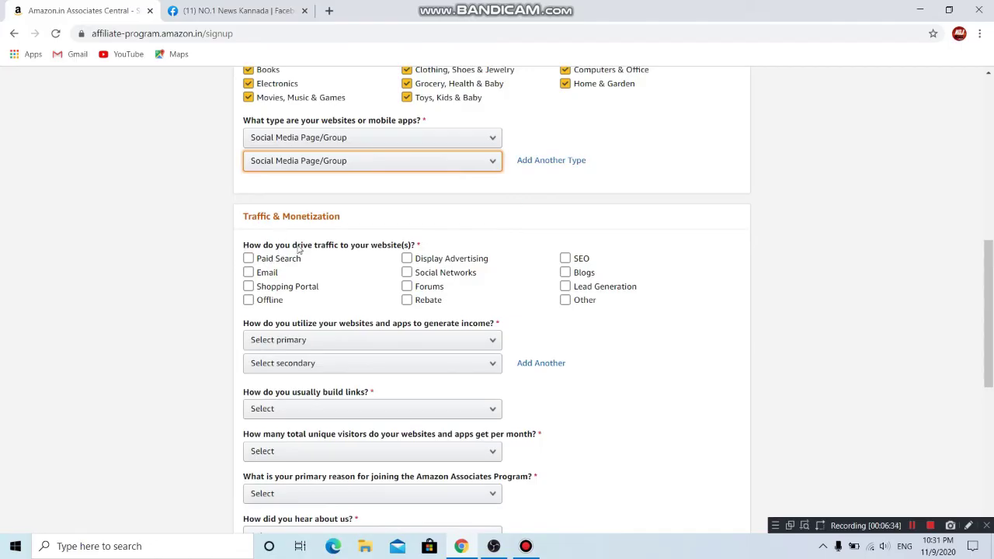
- Mark Email, Offline, Display Advertising, Social Networks, Forums and Other as the ways traffic is driven to the website
left_click(388, 261)
left_click(289, 258)
left_click(407, 258)
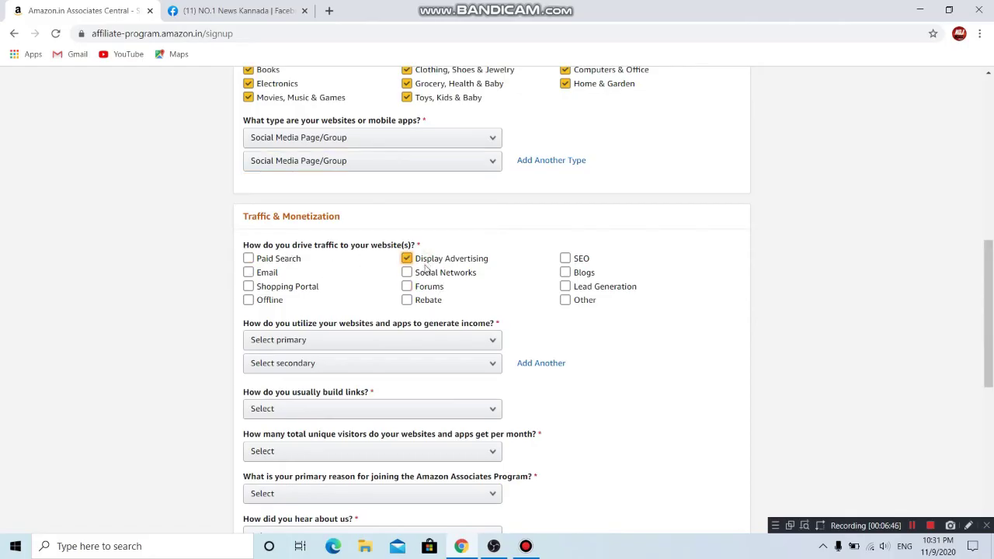
left_click(266, 287)
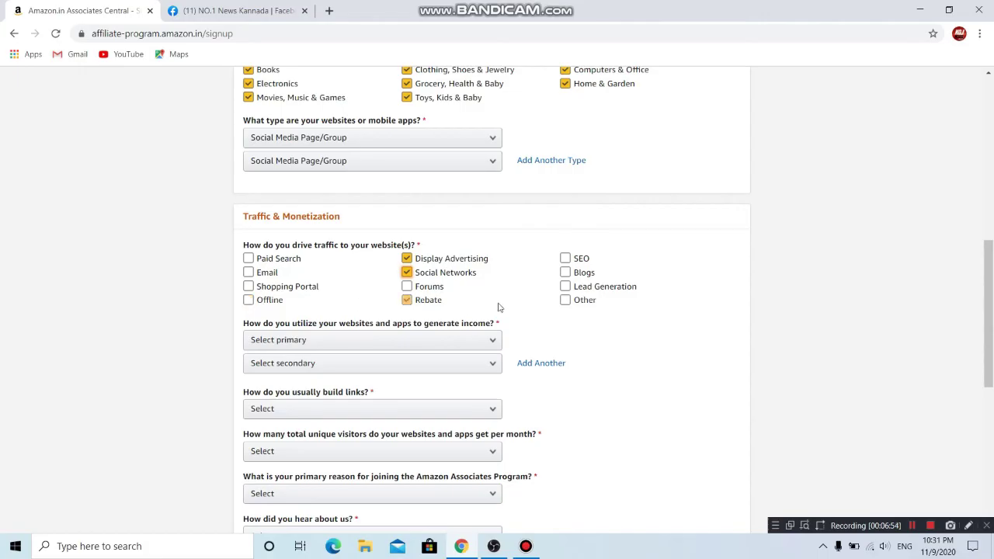
left_click(569, 302)
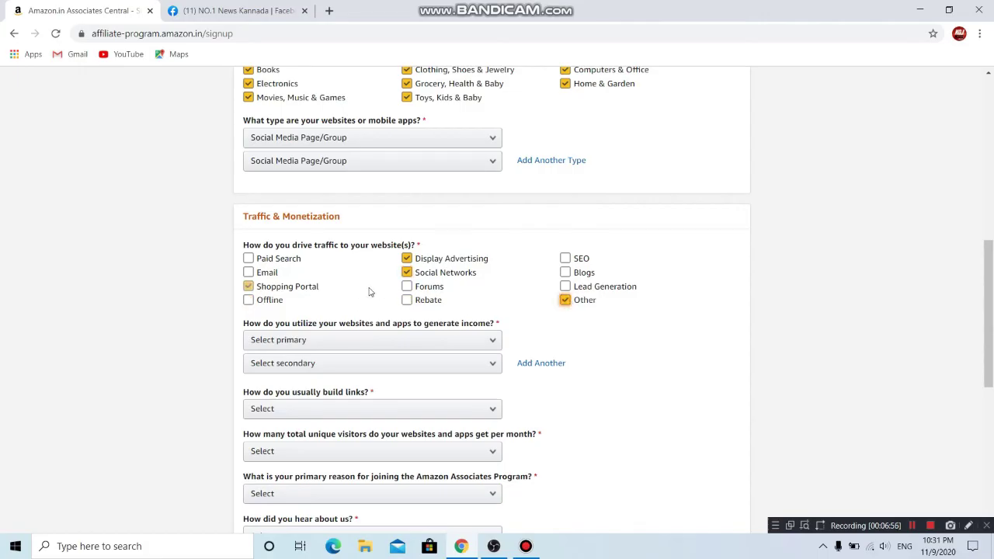
left_click(408, 287)
left_click(254, 261)
left_click(260, 273)
left_click(261, 259)
left_click(275, 300)
- Set both the primary and secondary income method to "Amazon Associates is the only monetization I use"
scroll(326, 350, "down", 1)
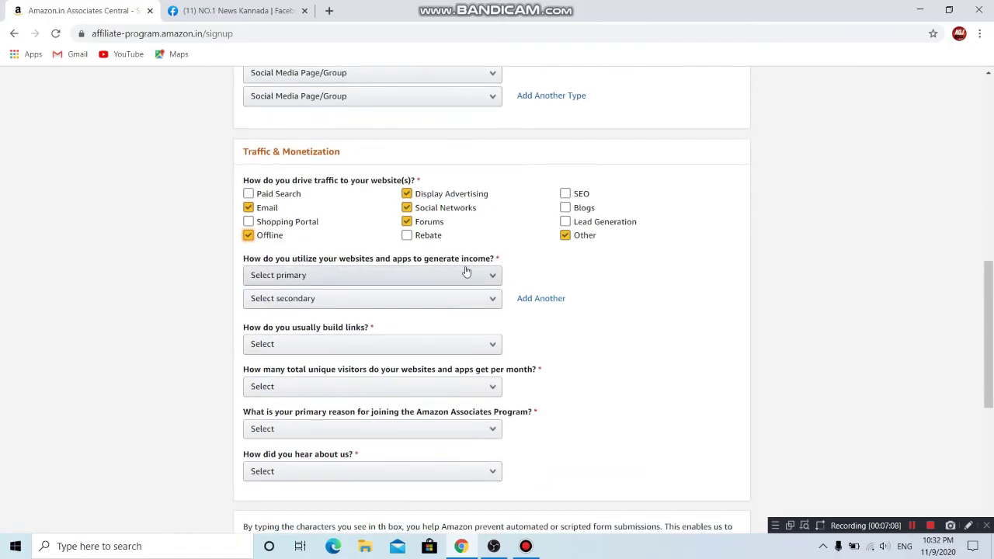
left_click(305, 275)
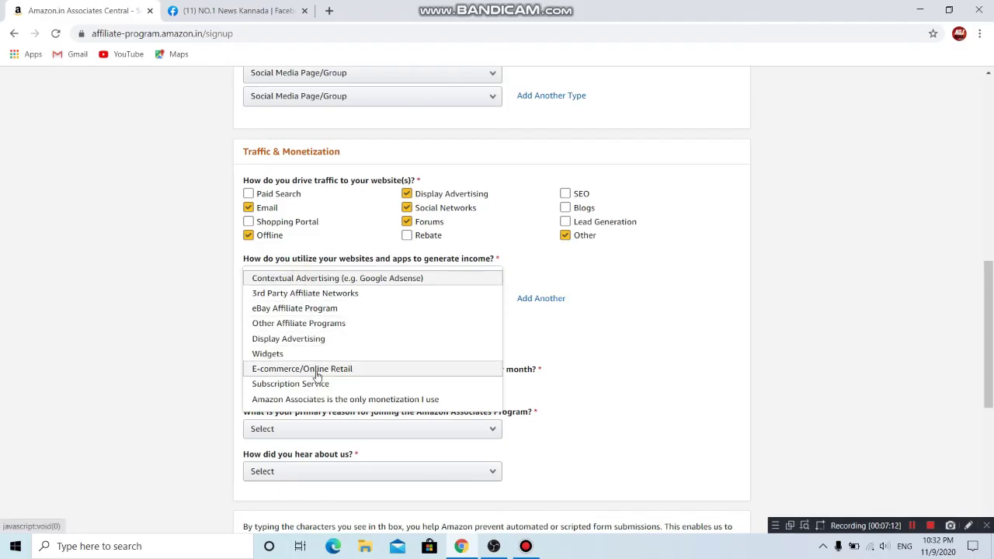
scroll(326, 403, "down", 2)
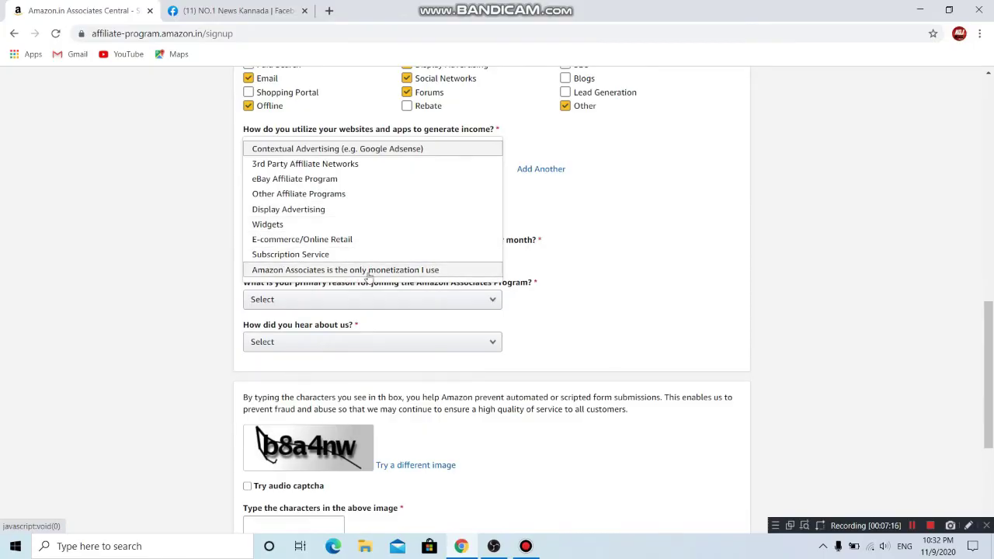
left_click(397, 270)
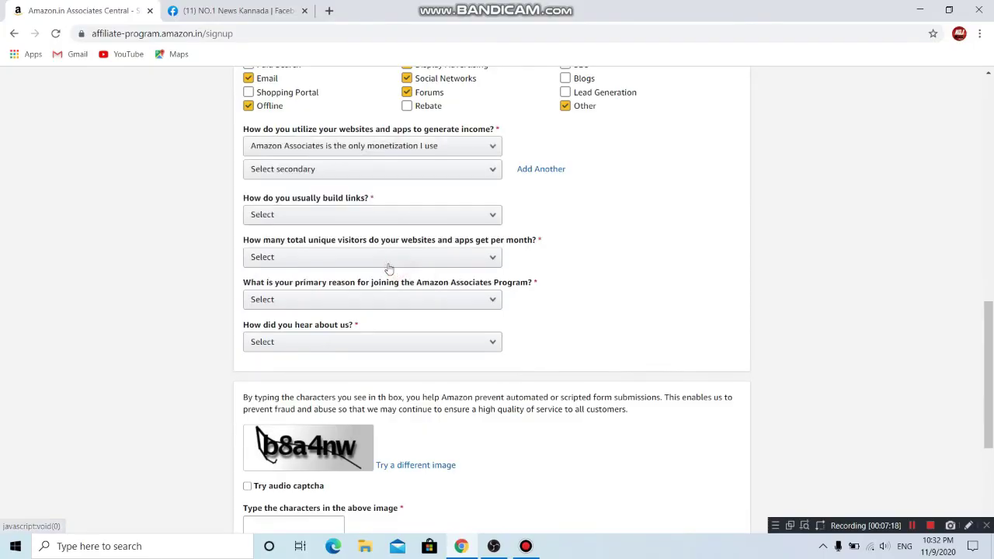
left_click(264, 173)
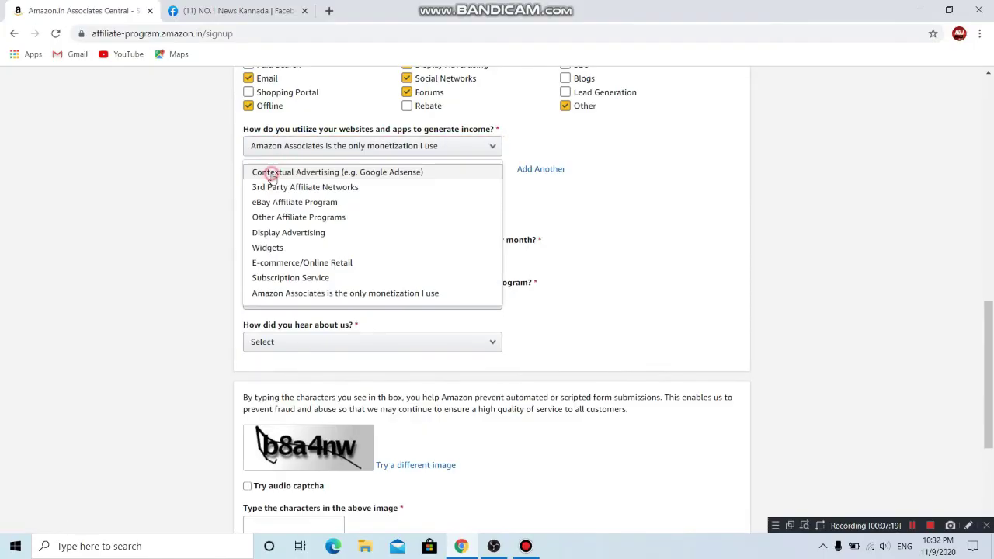
left_click(303, 293)
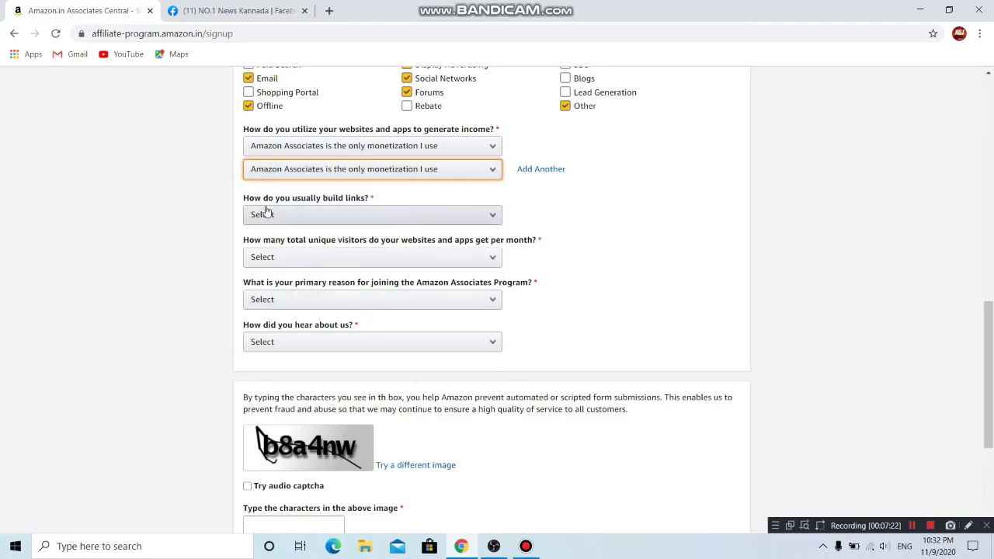
- Set the usual link-building method to Other and the monthly unique visitors to Over 500,000
left_click(347, 215)
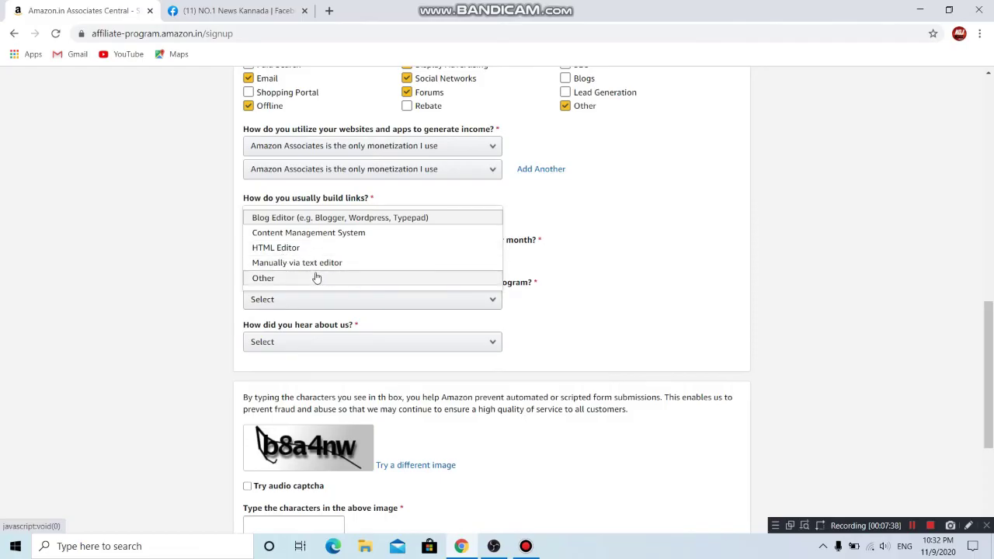
left_click(361, 278)
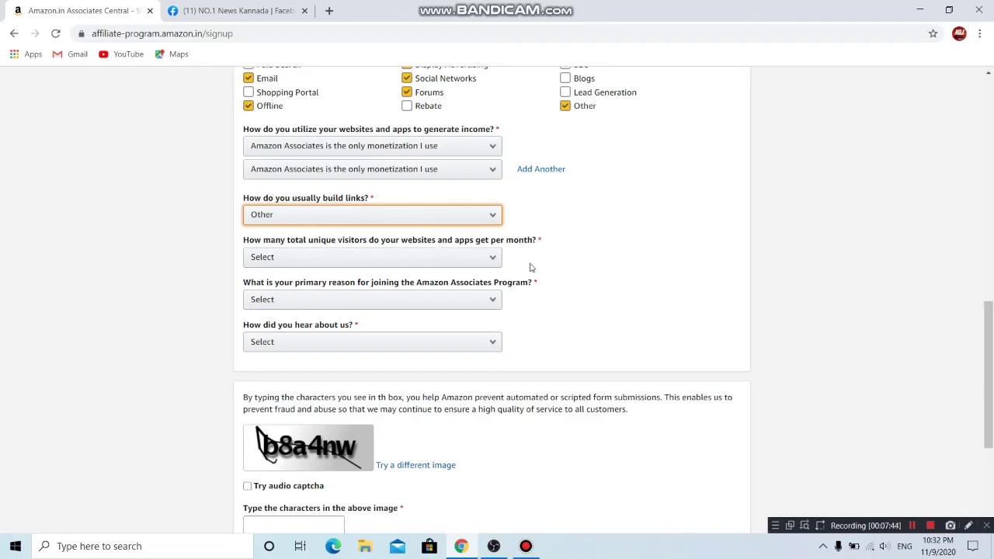
left_click(416, 259)
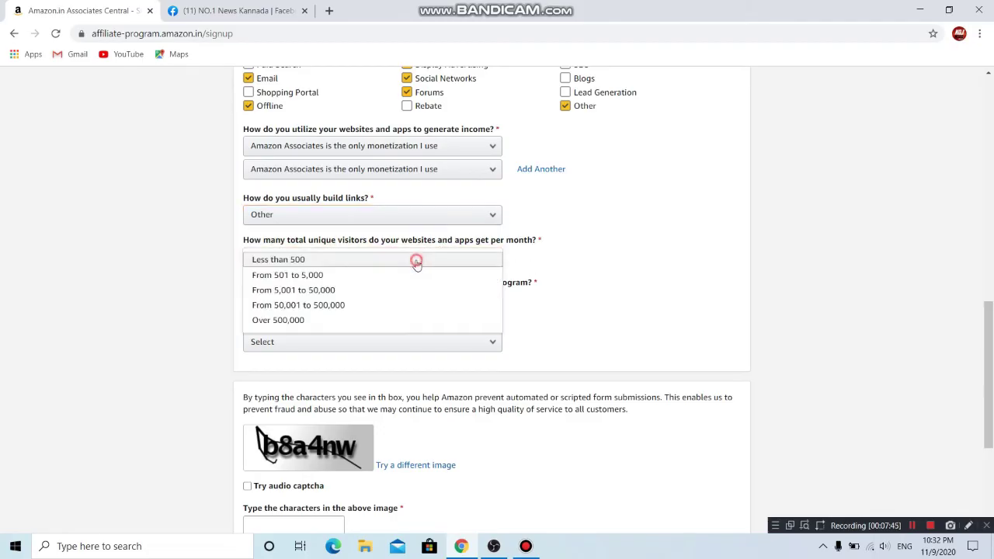
left_click(307, 319)
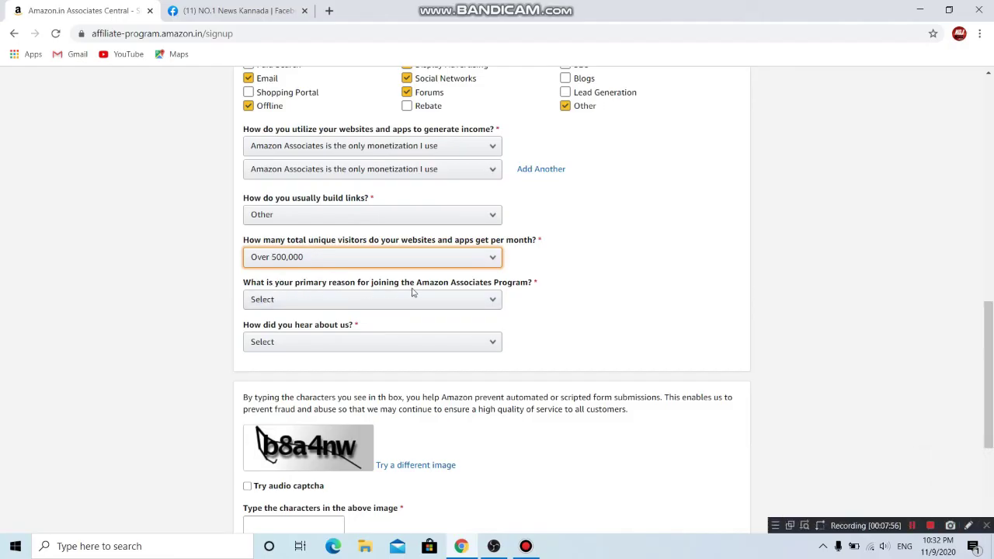
- Set the primary reason for joining to "To monetize my site" and how the program was heard about to Online Search
left_click(475, 301)
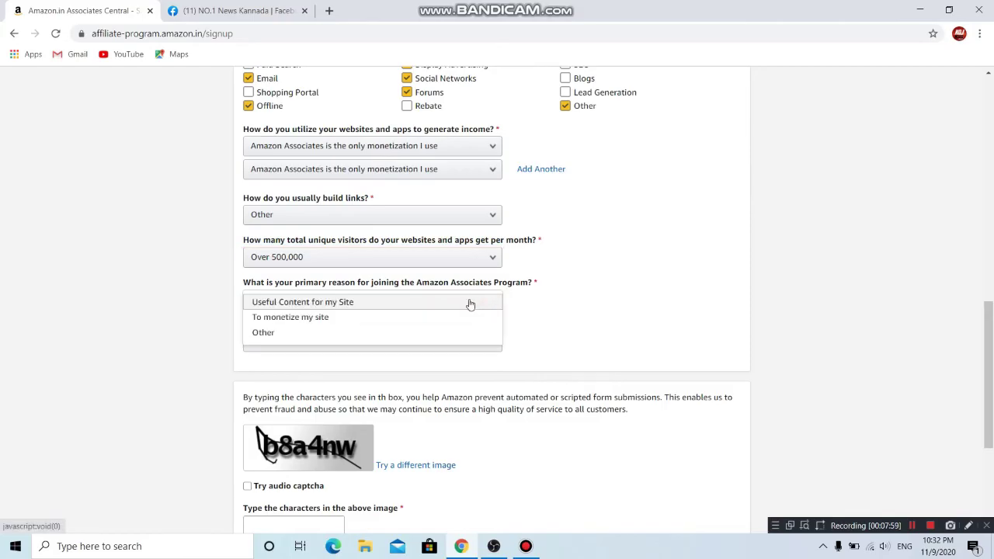
left_click(324, 318)
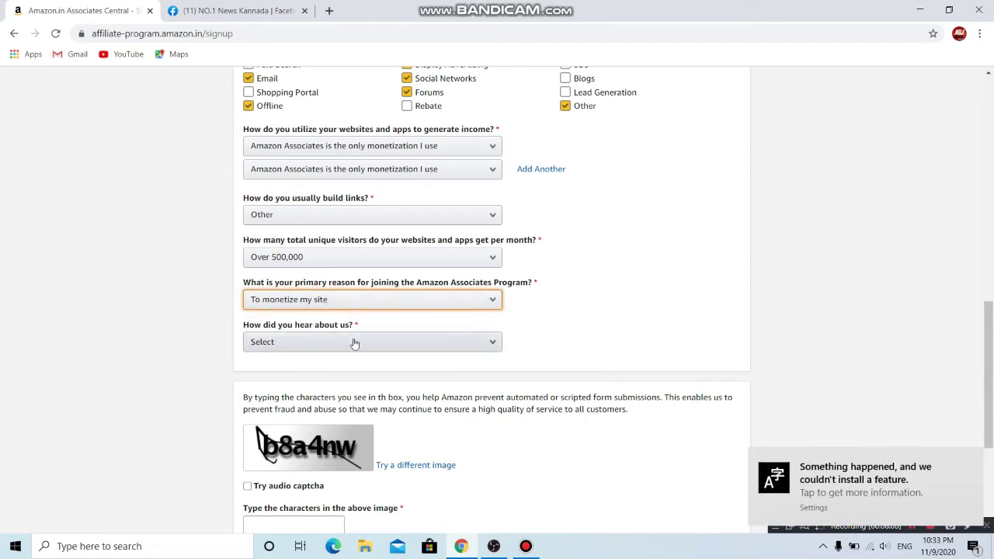
left_click(352, 344)
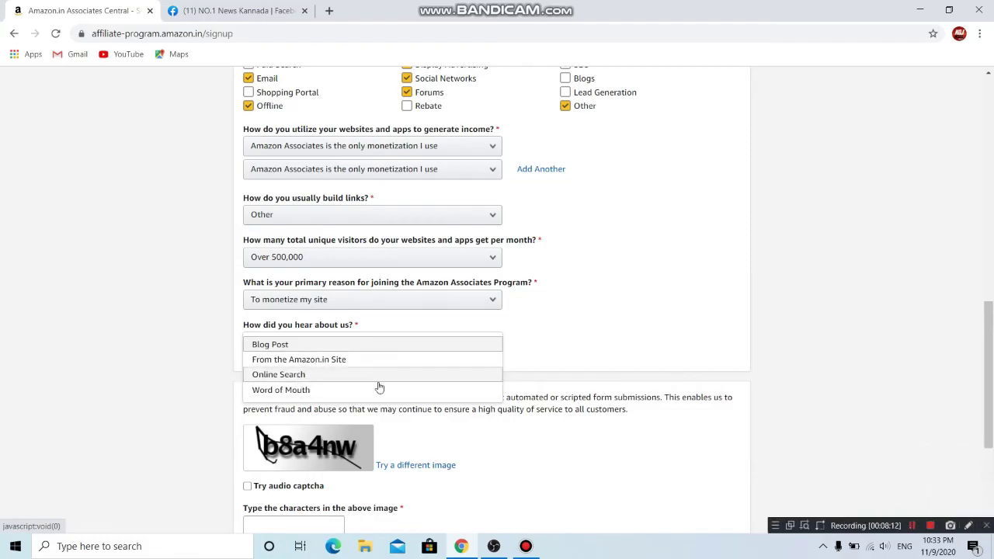
left_click(321, 375)
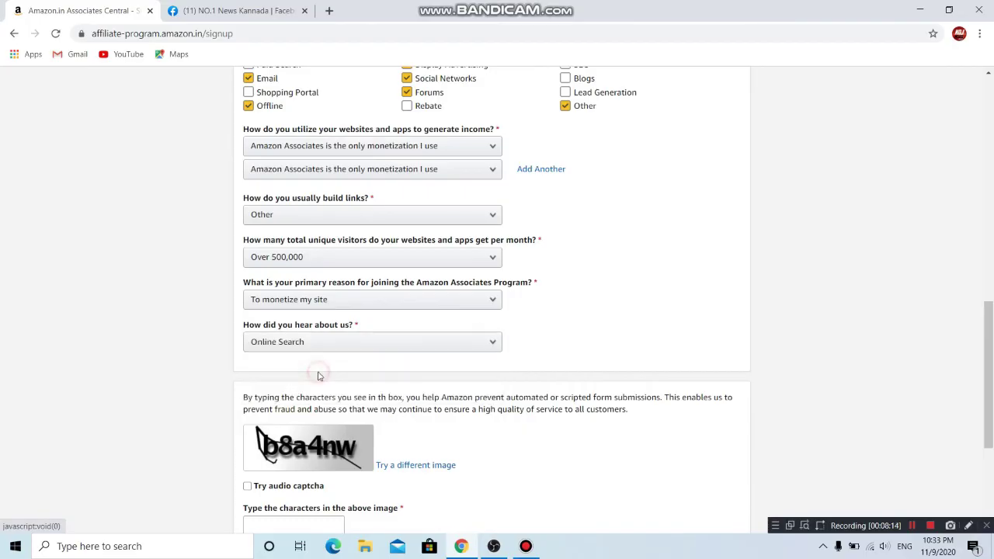
- Enter the captcha characters from the image and agree to the Associates Program Operating Agreement terms
scroll(314, 365, "down", 3)
left_click(291, 330)
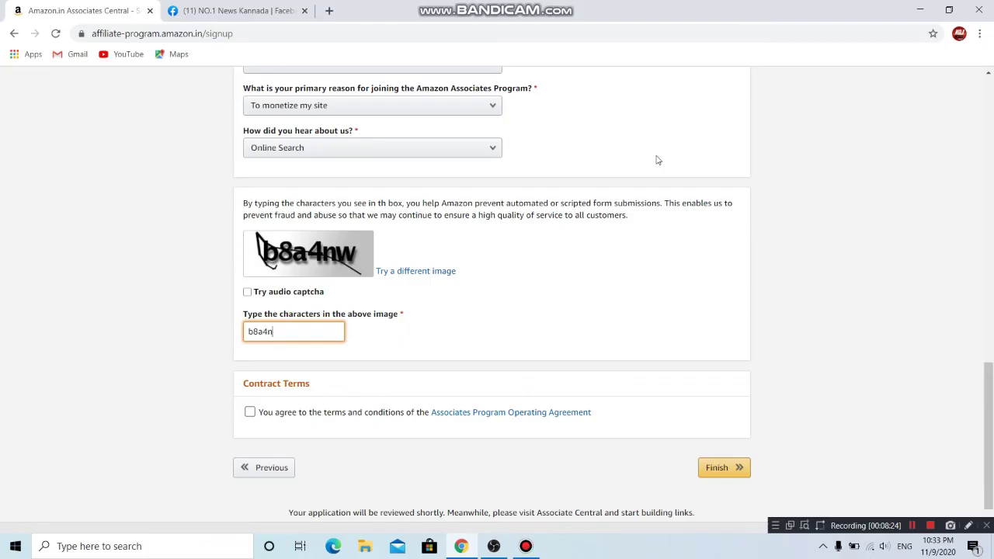
left_click(250, 412)
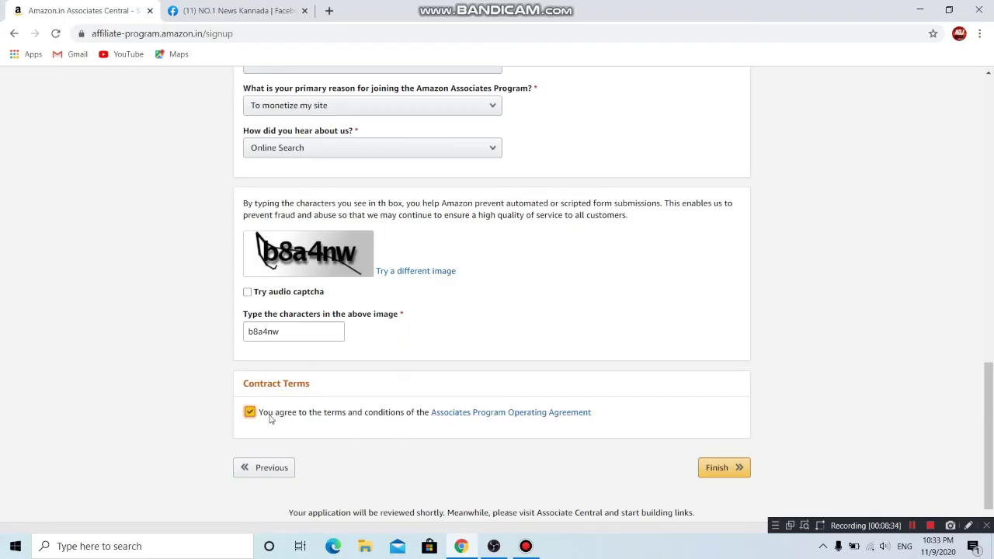
- Finish the Profile form to submit the Associates application
scroll(595, 322, "up", 1)
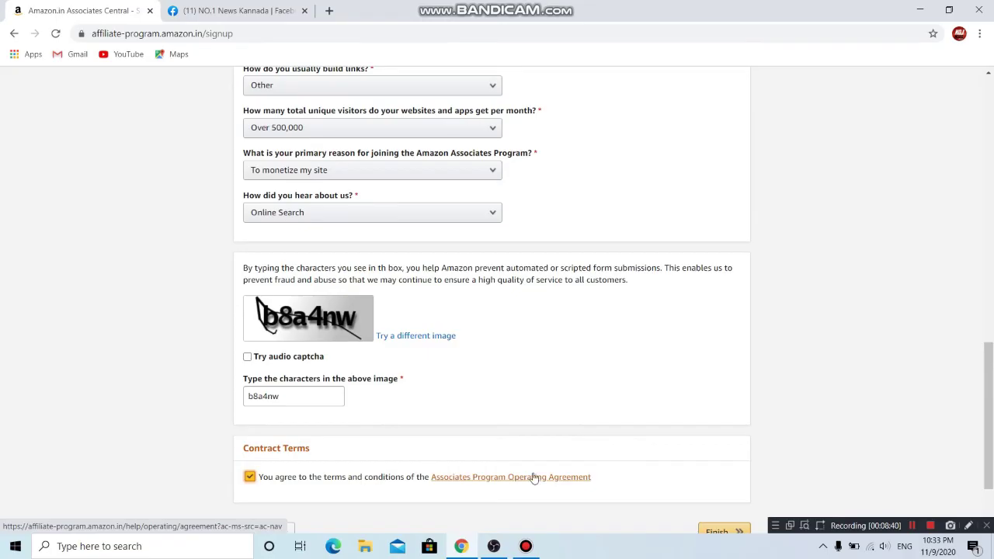
scroll(712, 337, "down", 2)
left_click(712, 427)
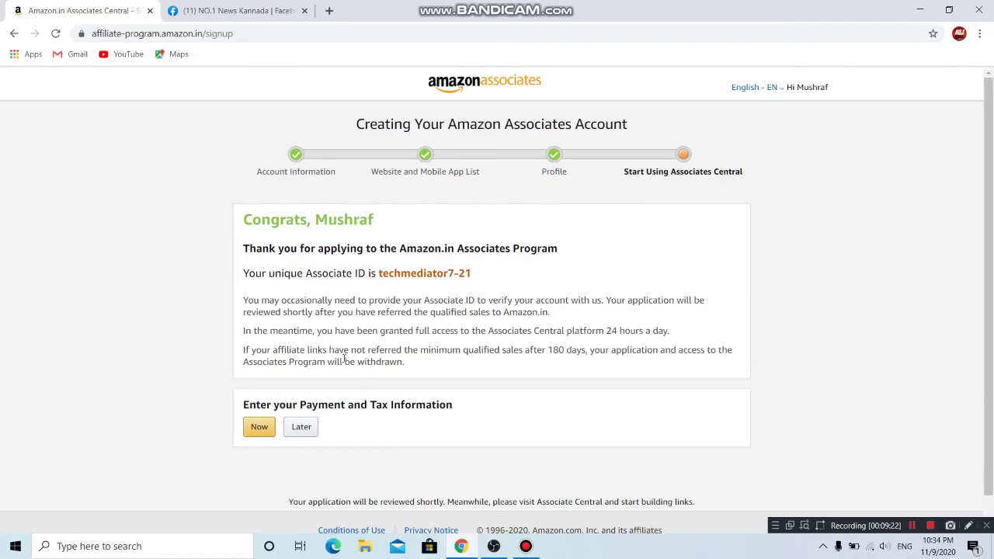
- Review the application confirmation and choose to enter the payment and tax information now
scroll(349, 353, "down", 1)
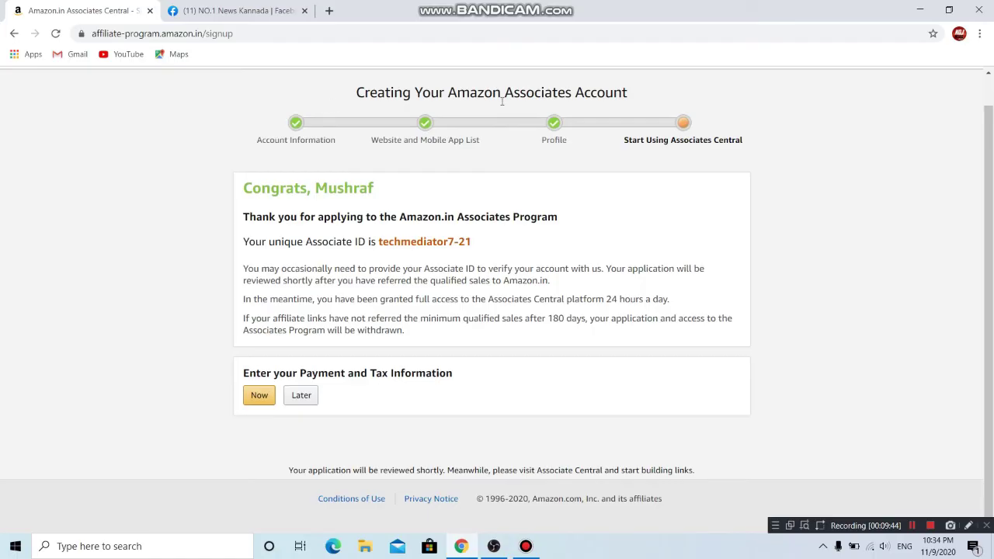
scroll(503, 131, "up", 1)
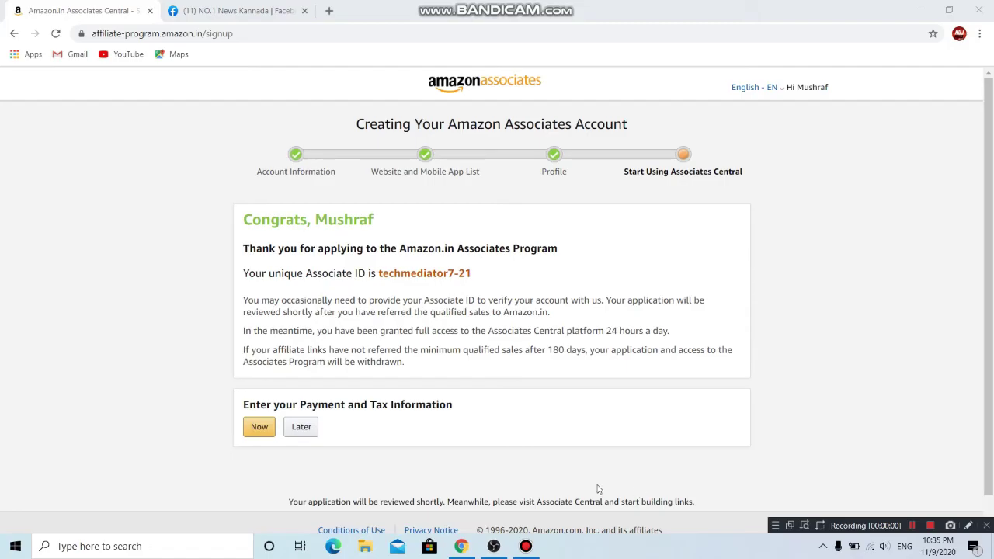
left_click(259, 427)
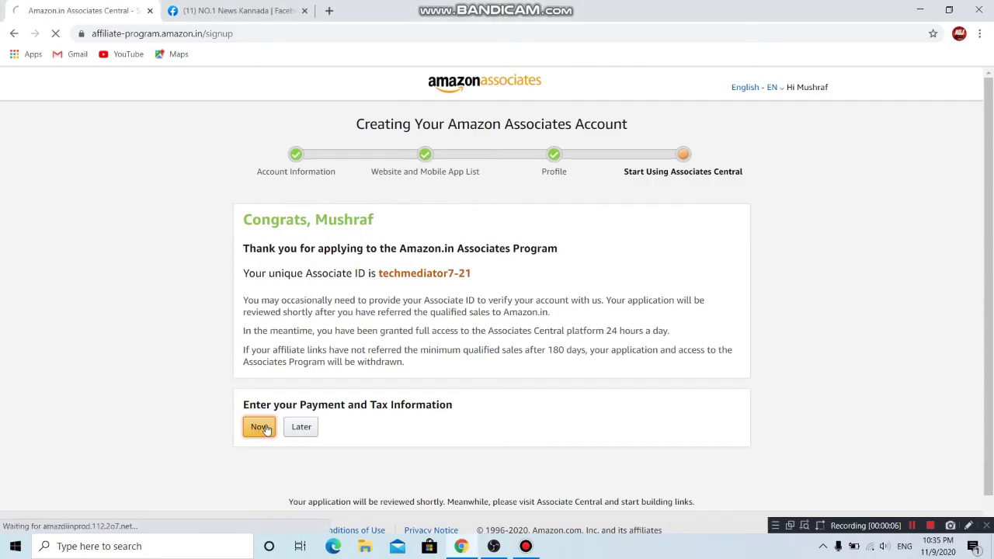